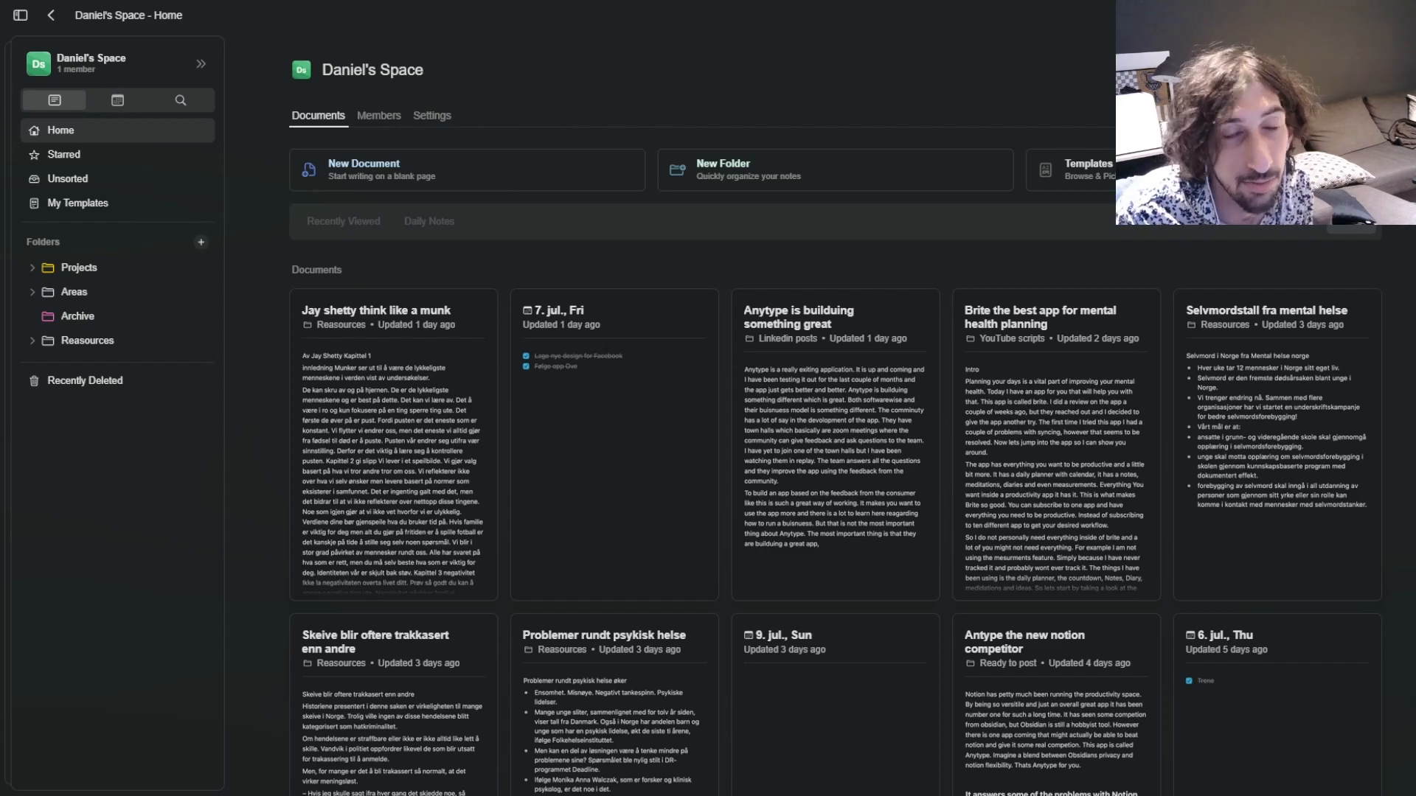
left_click(201, 64)
left_click(516, 317)
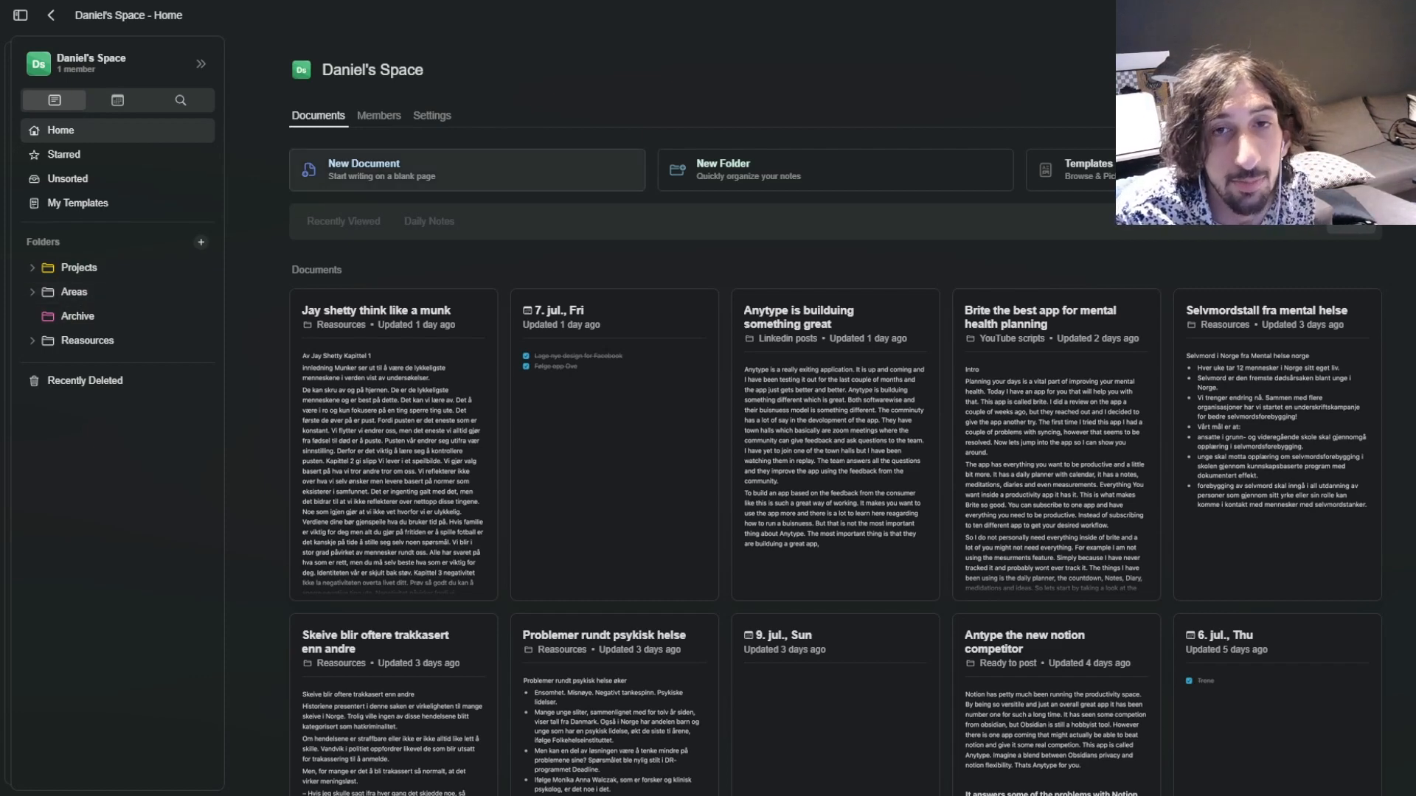
Create a new blank document titled "Dashboard".
left_click(319, 174)
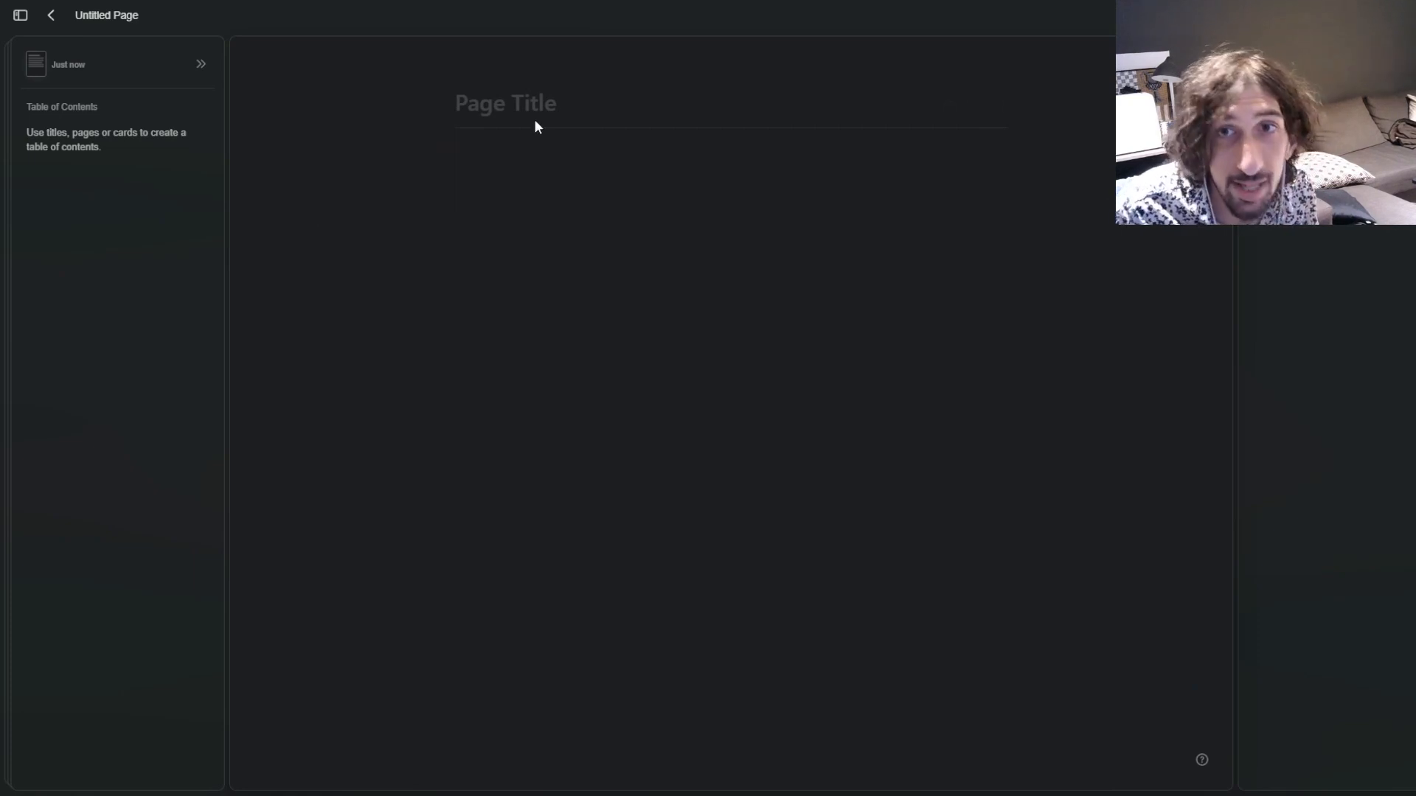
left_click(539, 98)
type("Dashboard")
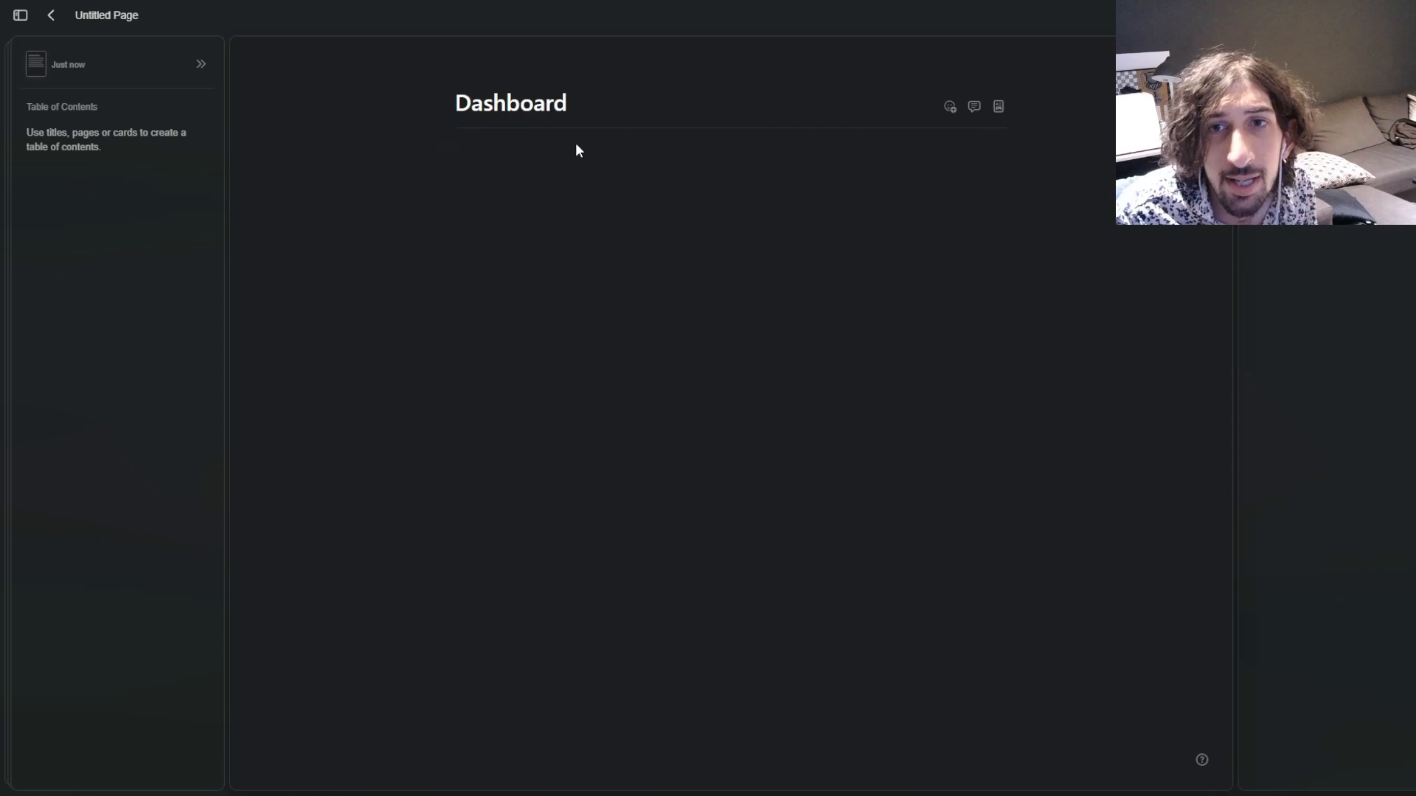
key("Return")
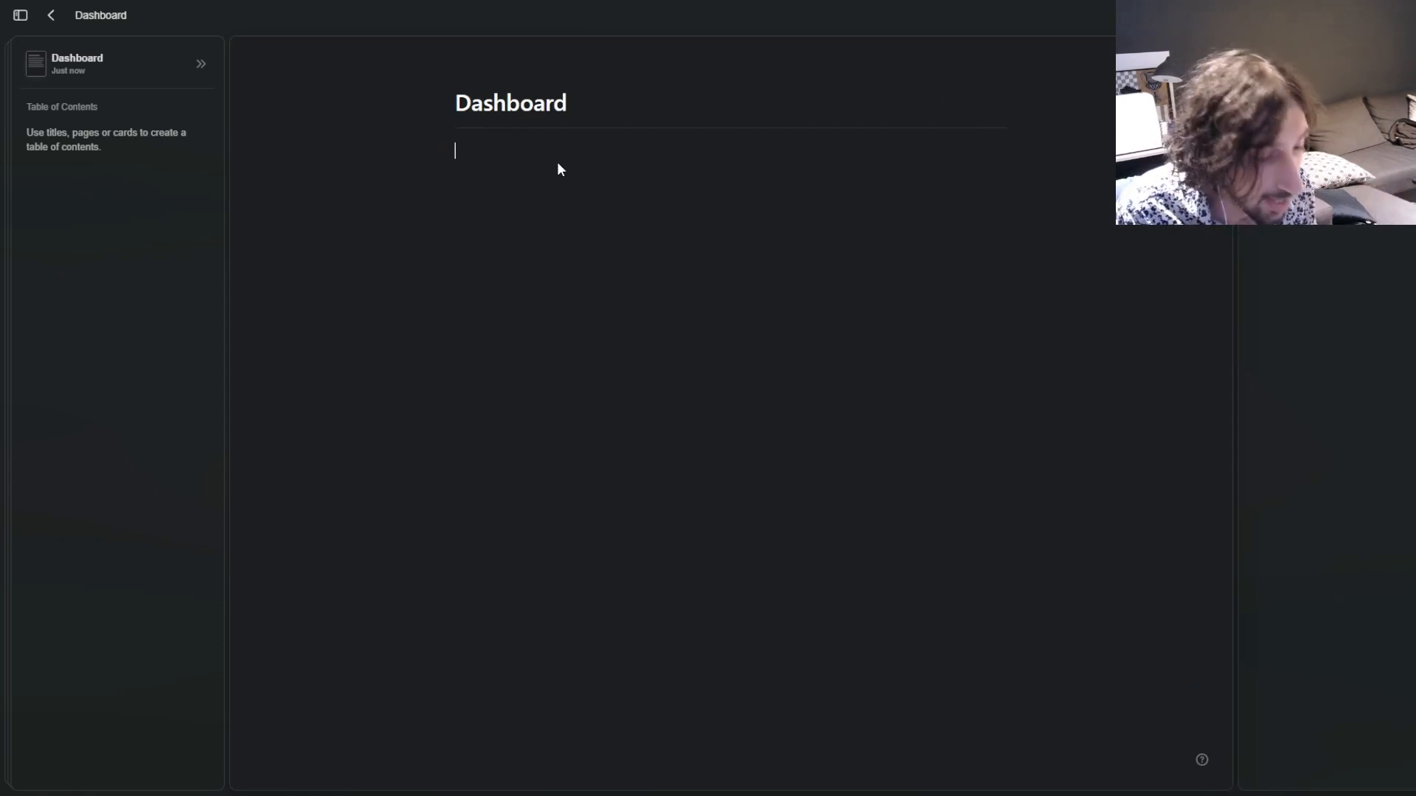
Add a "To-do" line to the Dashboard document and turn it into a card with the blue-and-pink swirl background image.
type("To")
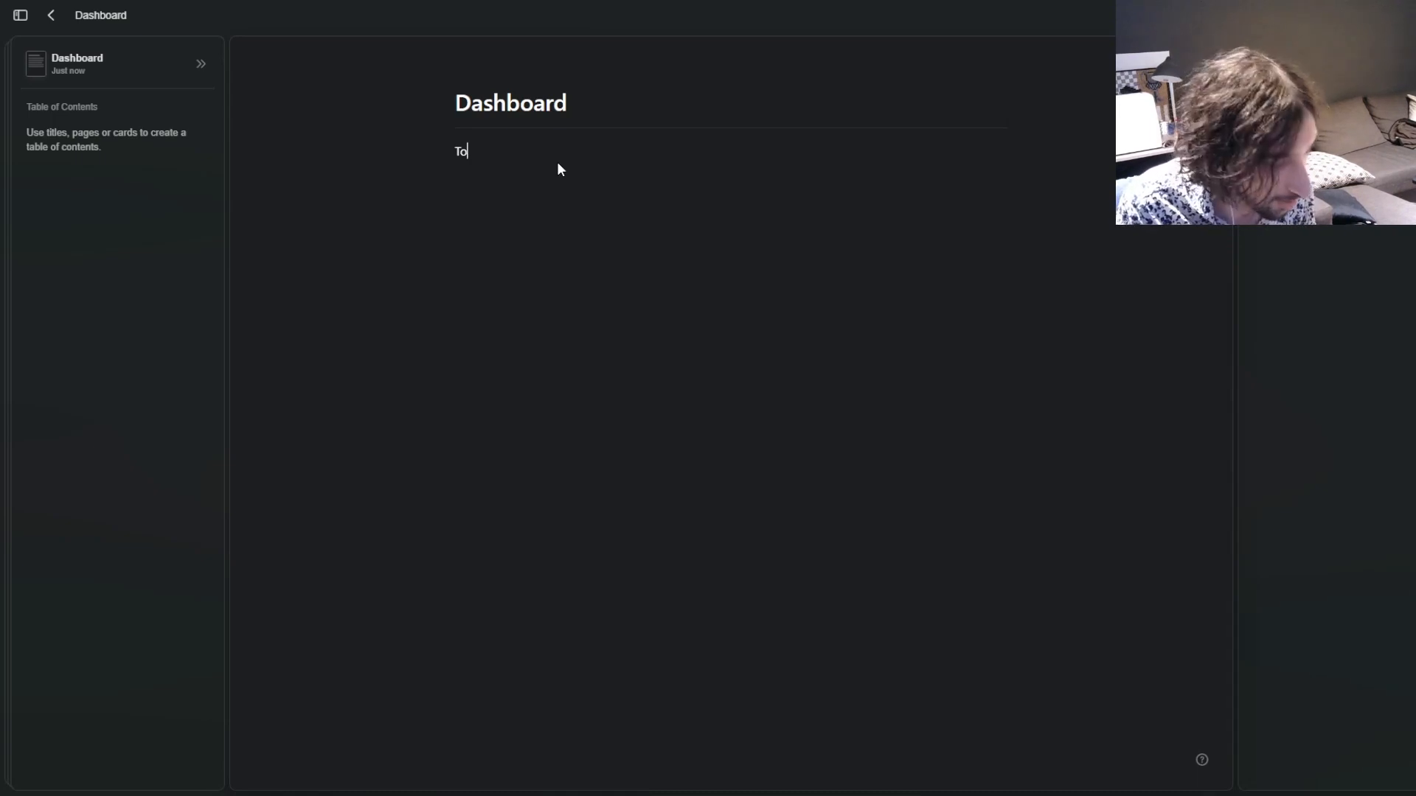
type("-do")
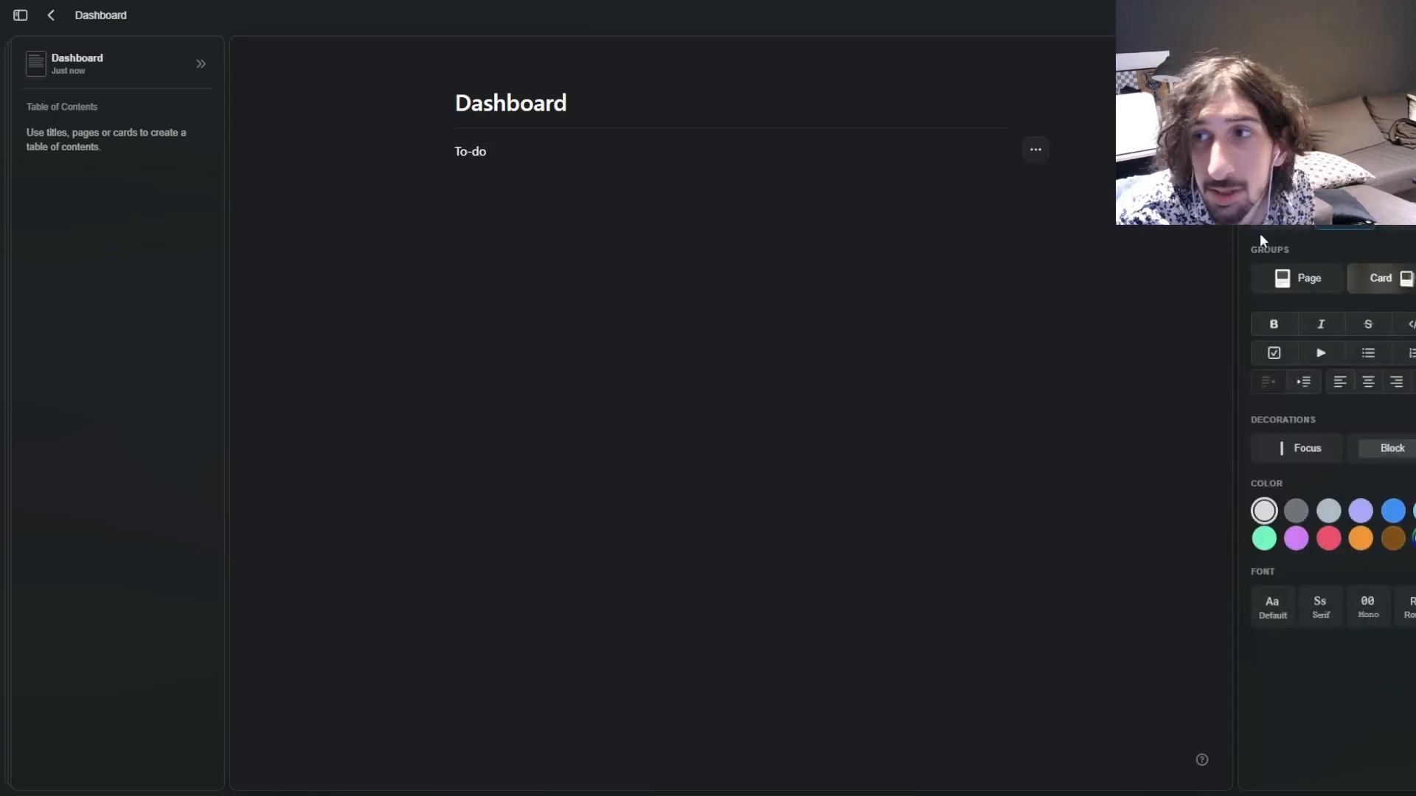
left_click(1382, 286)
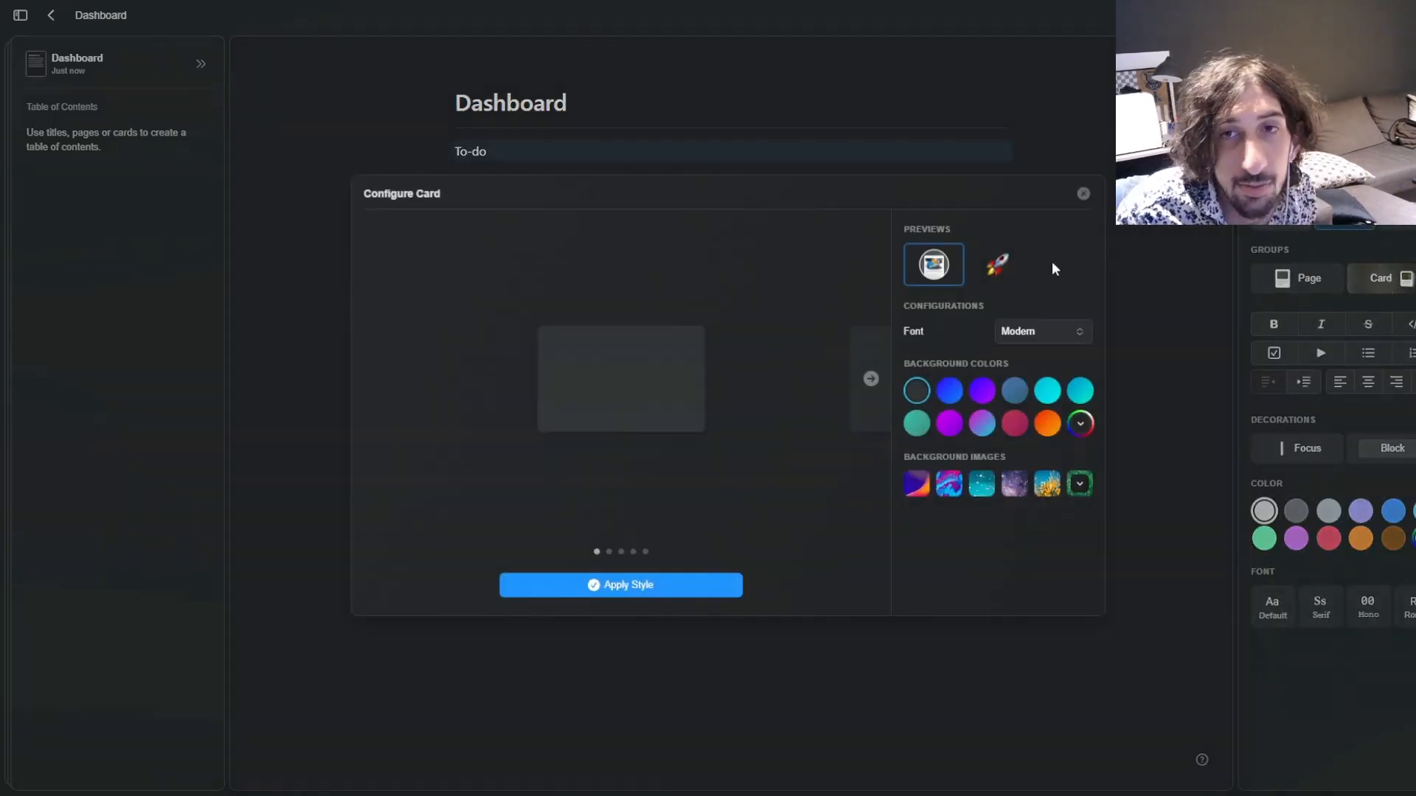
left_click(950, 393)
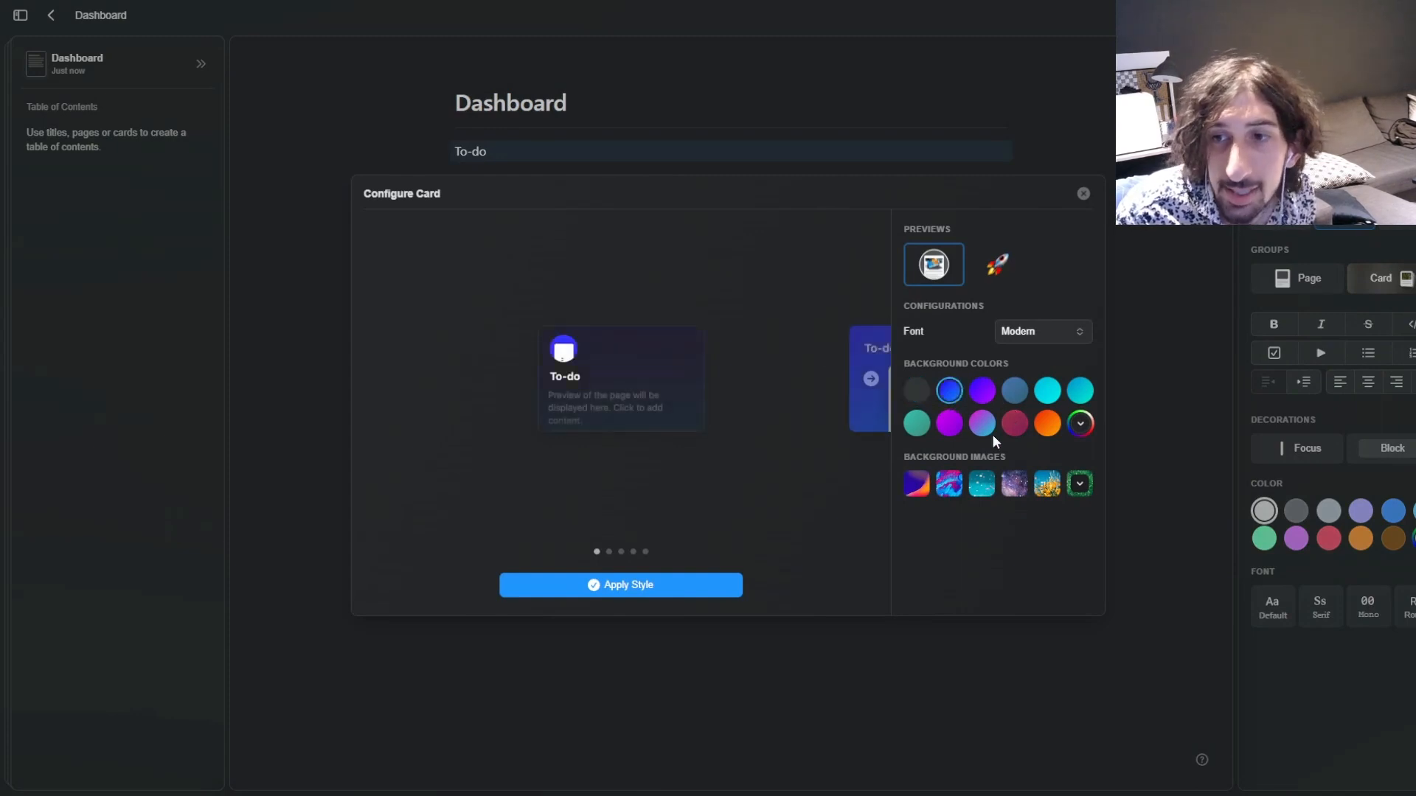
left_click(947, 487)
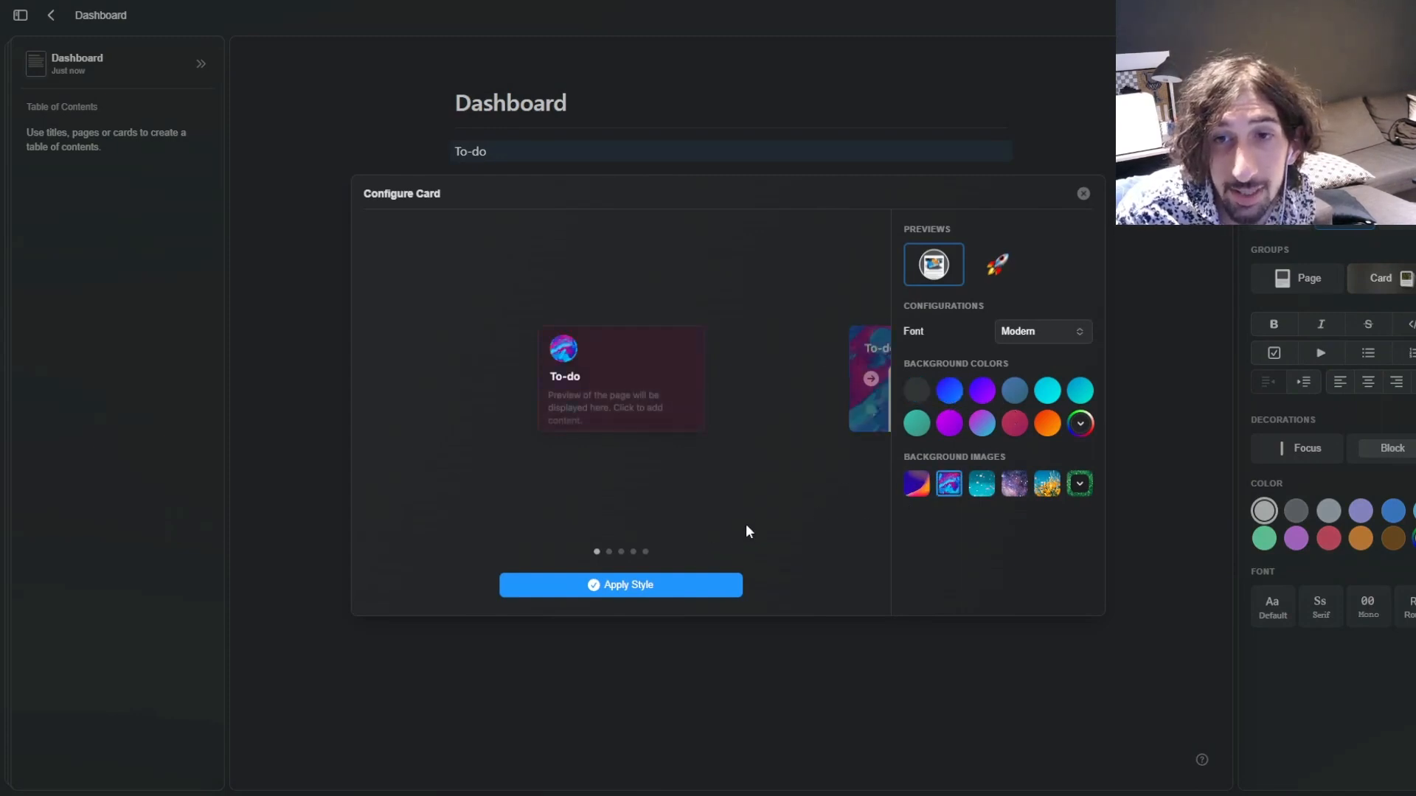
left_click(636, 585)
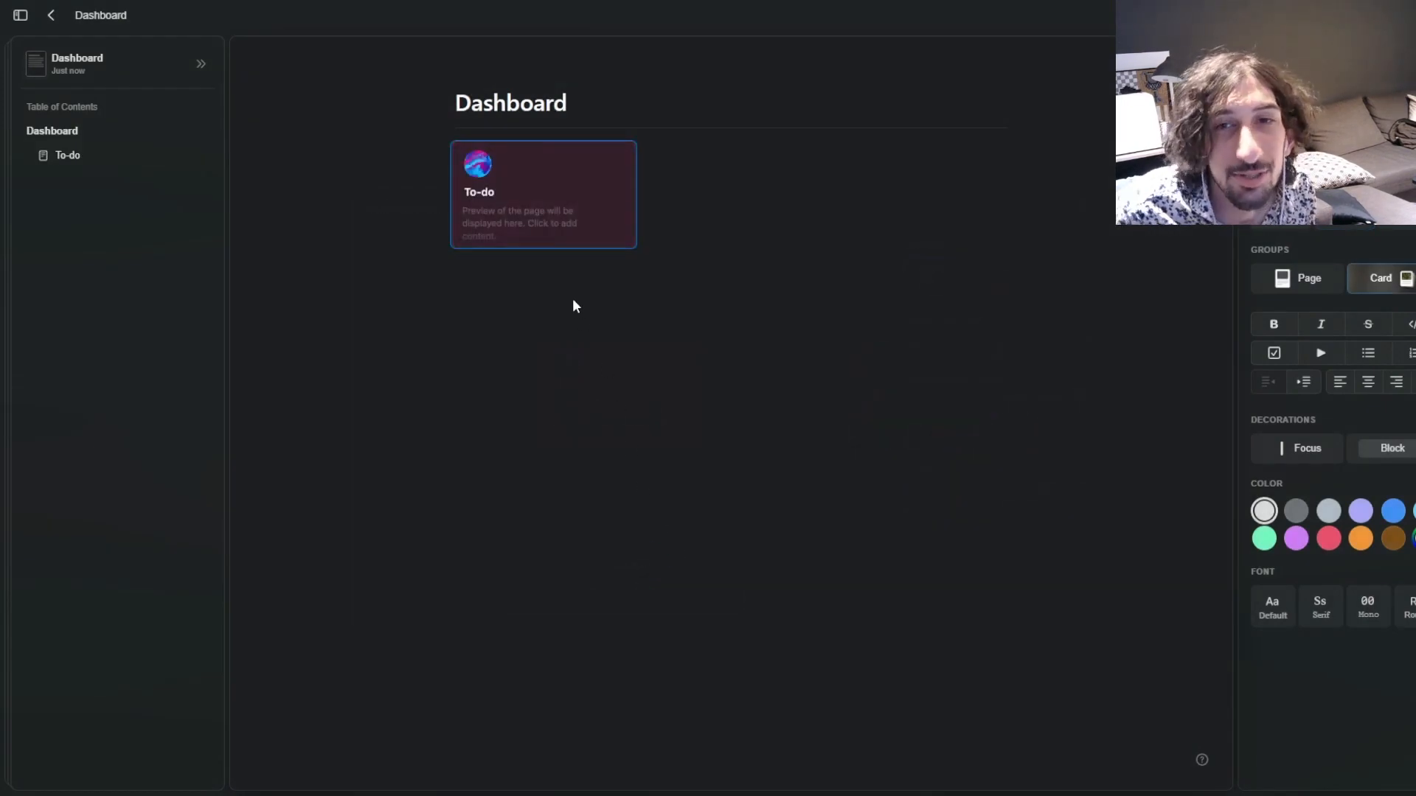
Open the To-do card and add a to-do list item reading "Take out the trash".
left_click(532, 193)
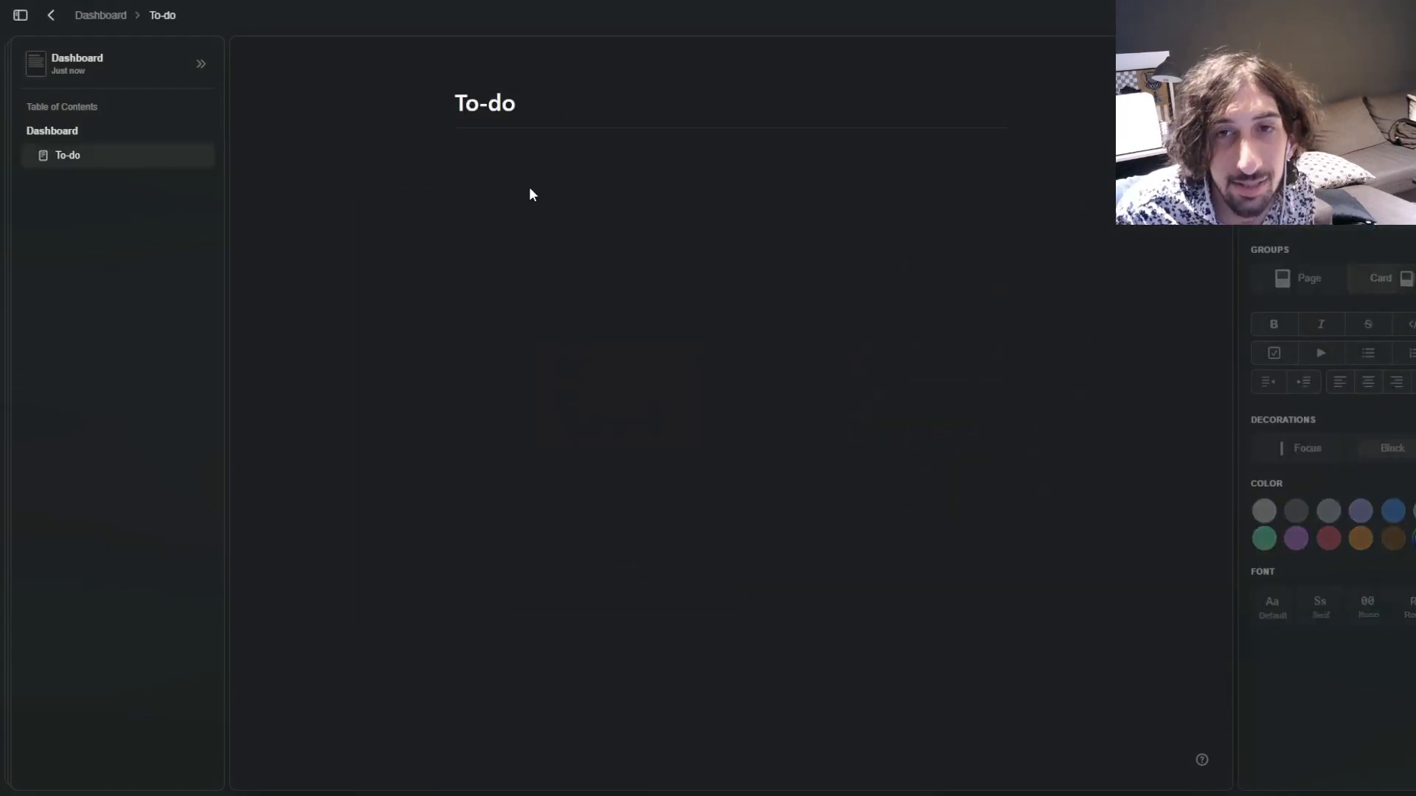
left_click(503, 155)
type("/to")
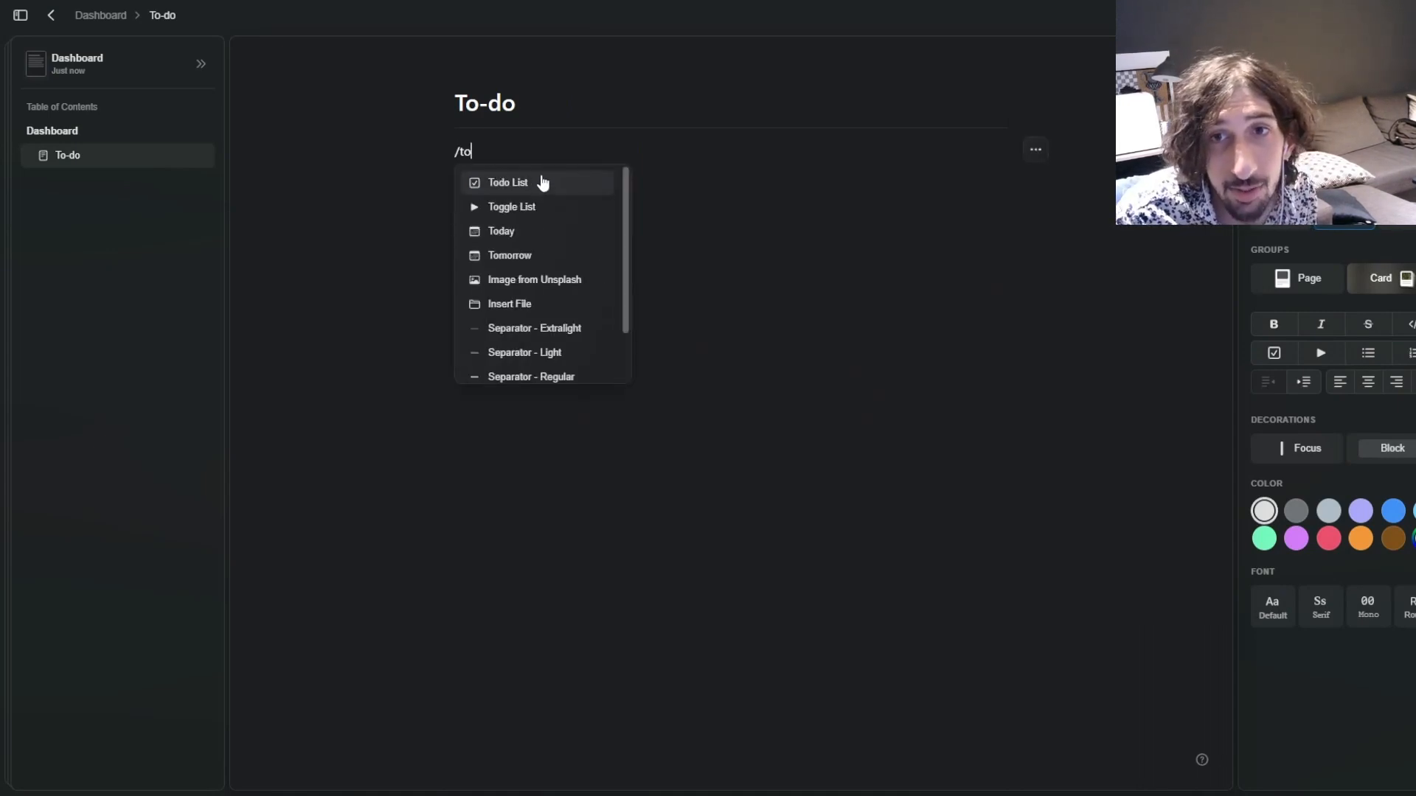
left_click(541, 181)
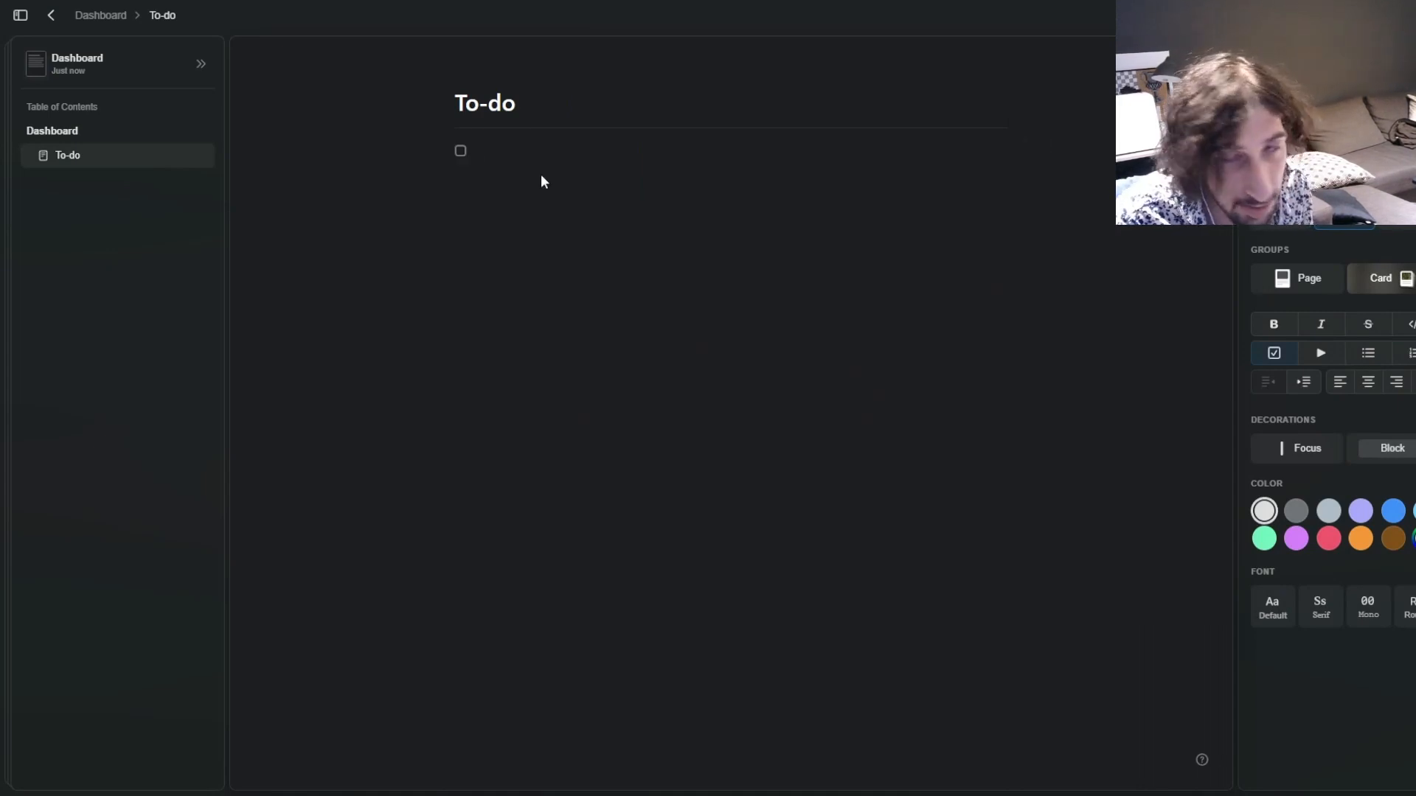
type("Take out the trash")
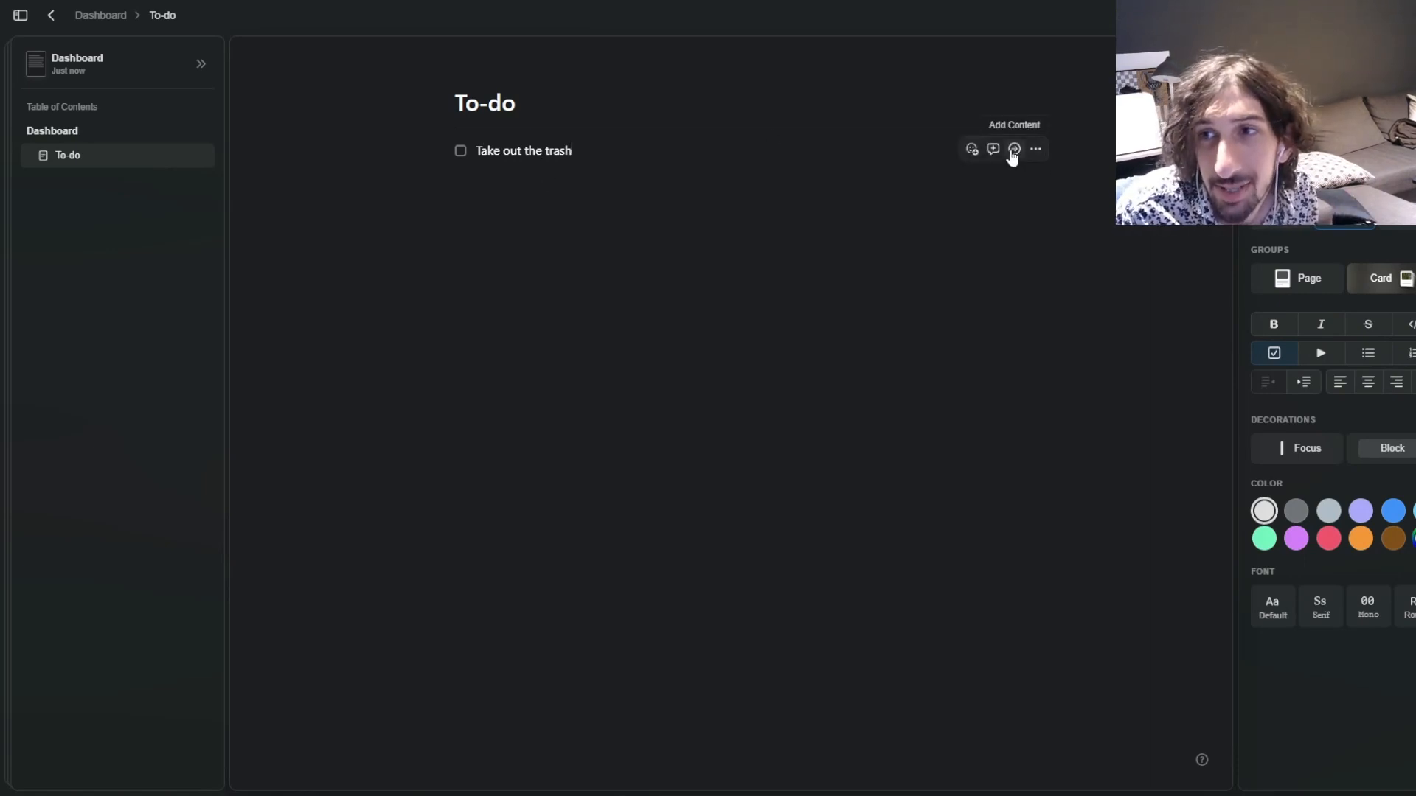
left_click(1036, 150)
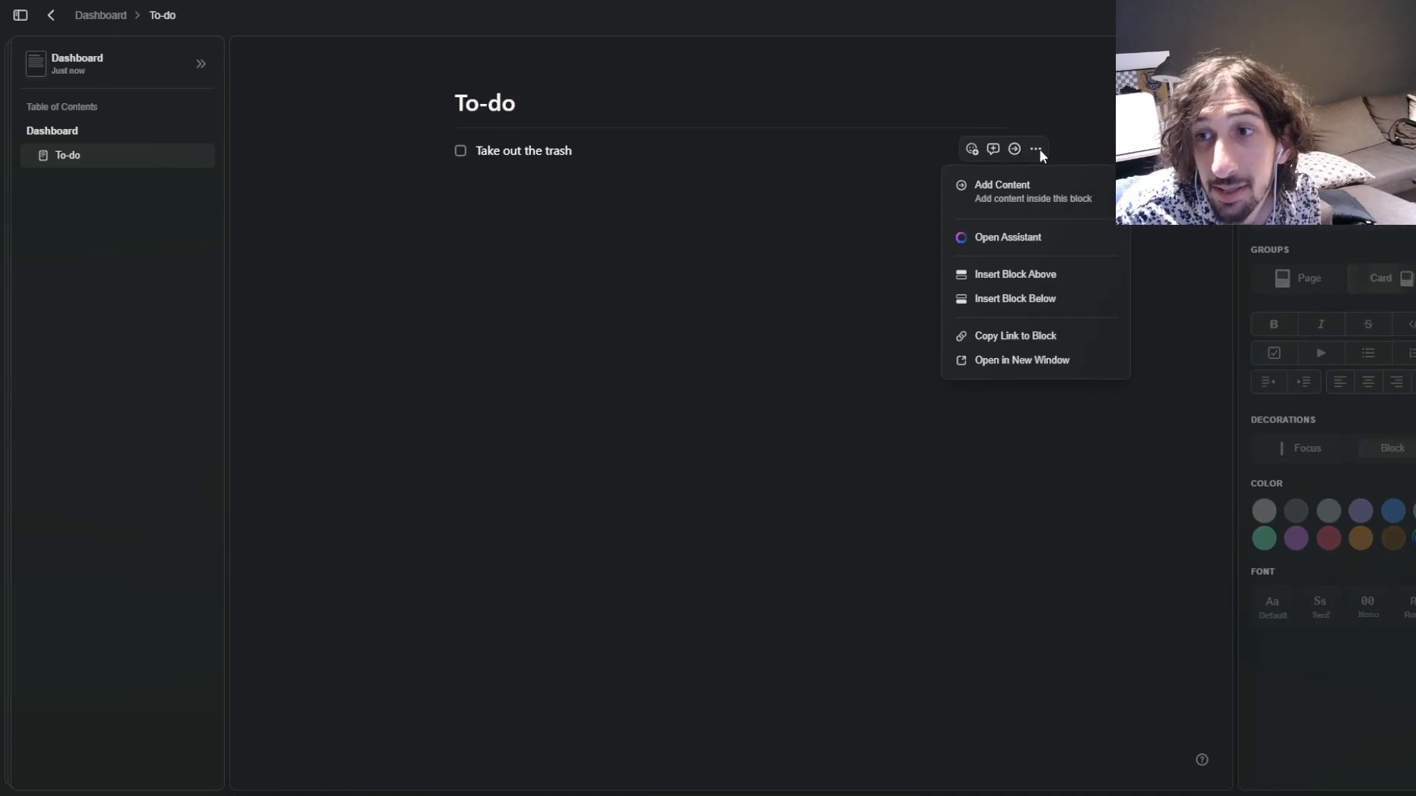
left_click(508, 150)
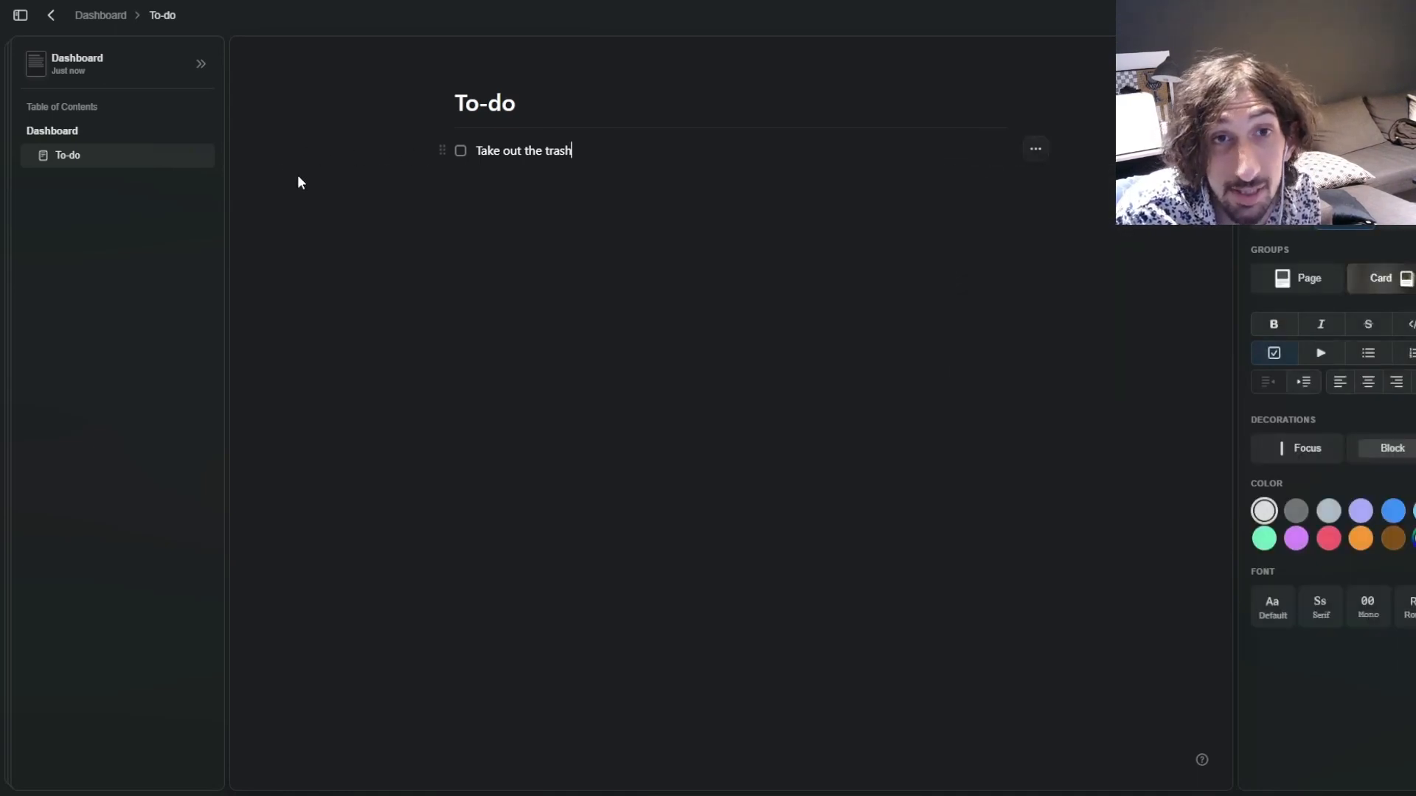
Leave the Dashboard document and reopen the space's home page from the team overview.
left_click(53, 11)
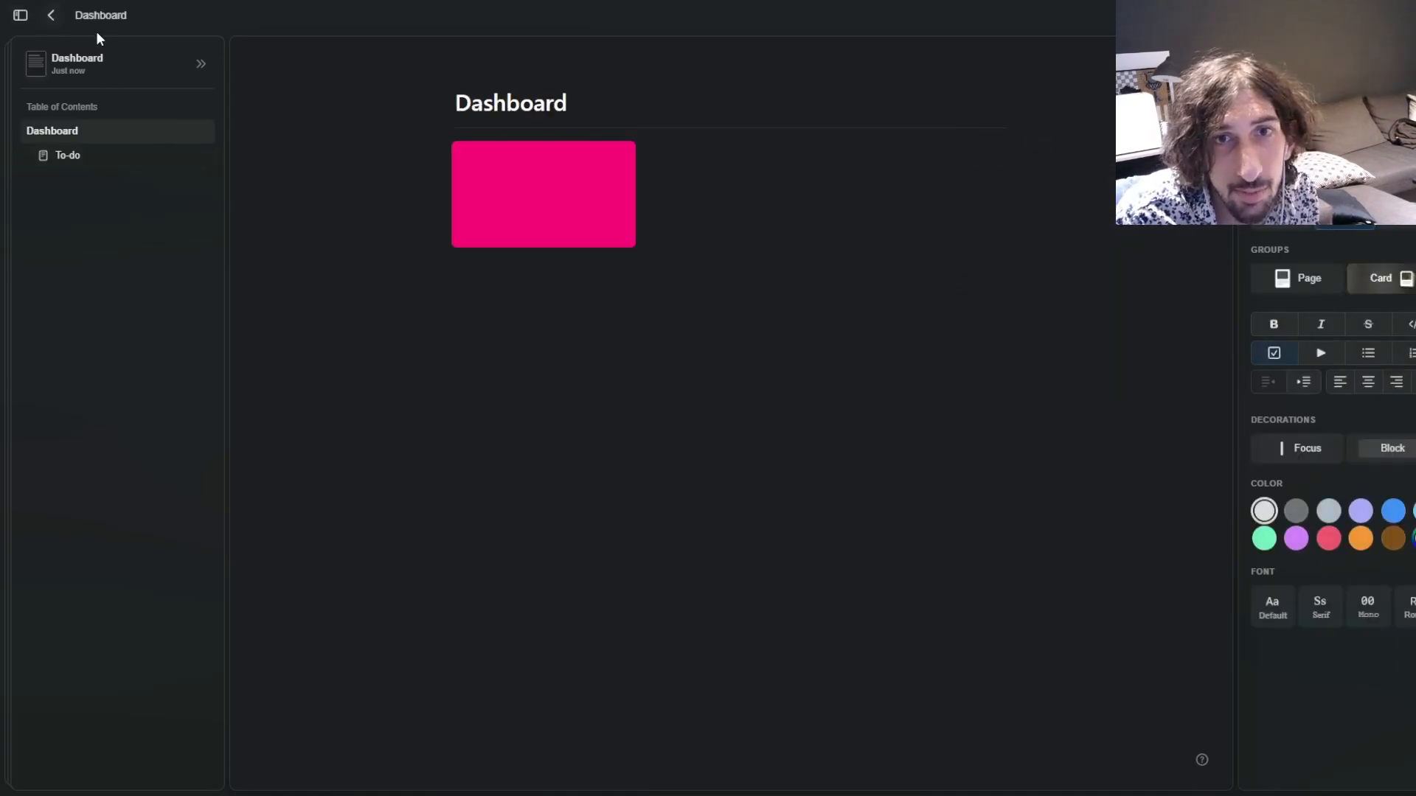
left_click(55, 16)
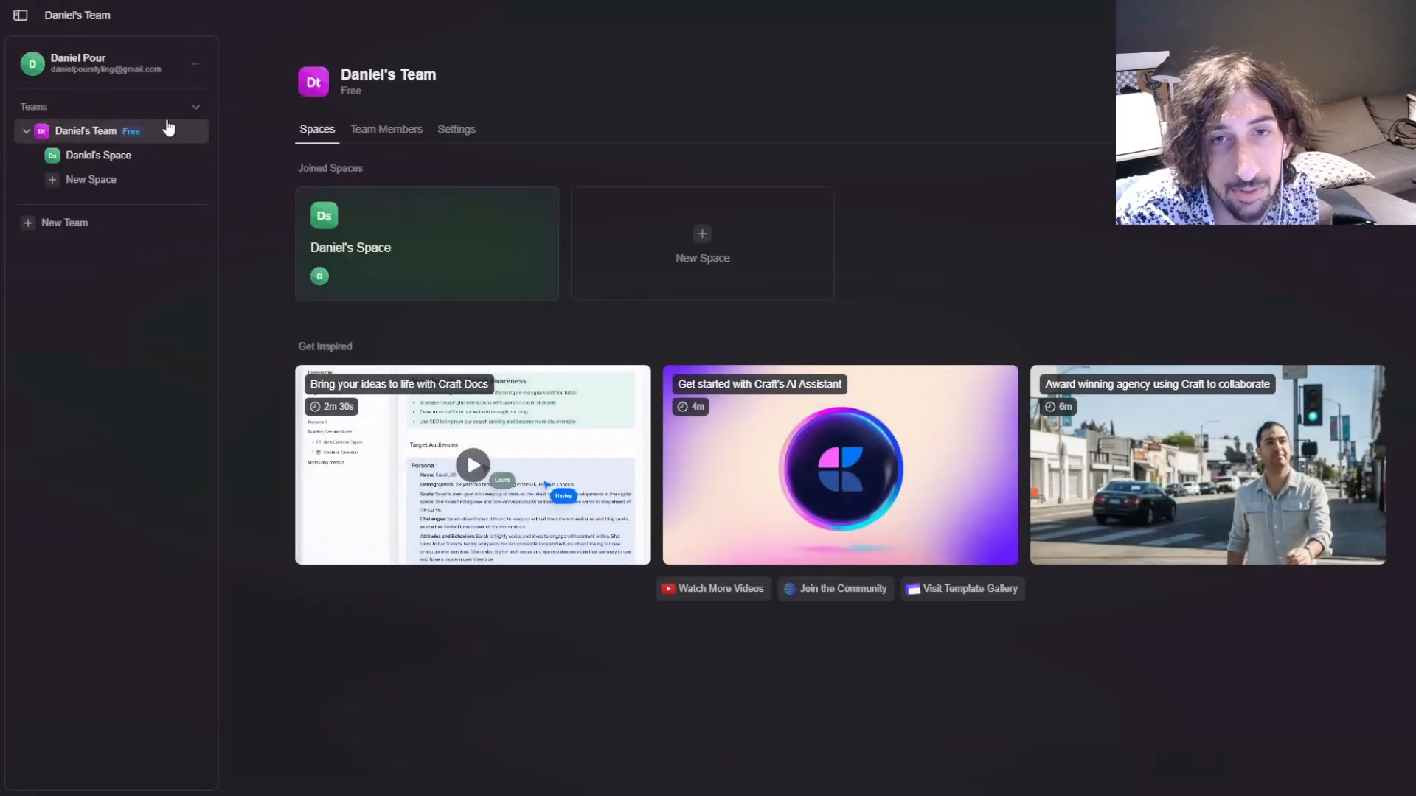
left_click(107, 156)
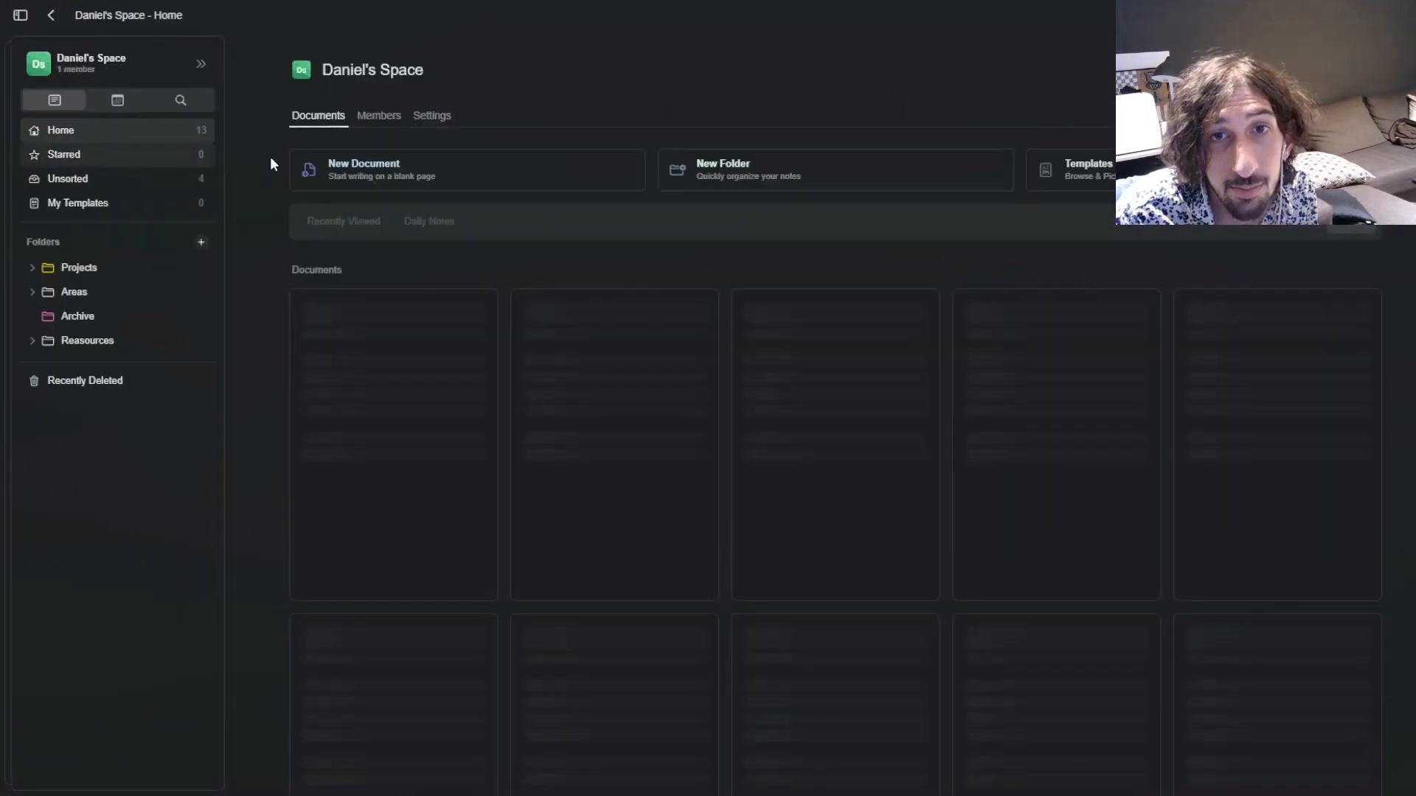
Show the daily notes calendar and view the "7. jul., Fri" daily note before returning to the document overview.
left_click(118, 101)
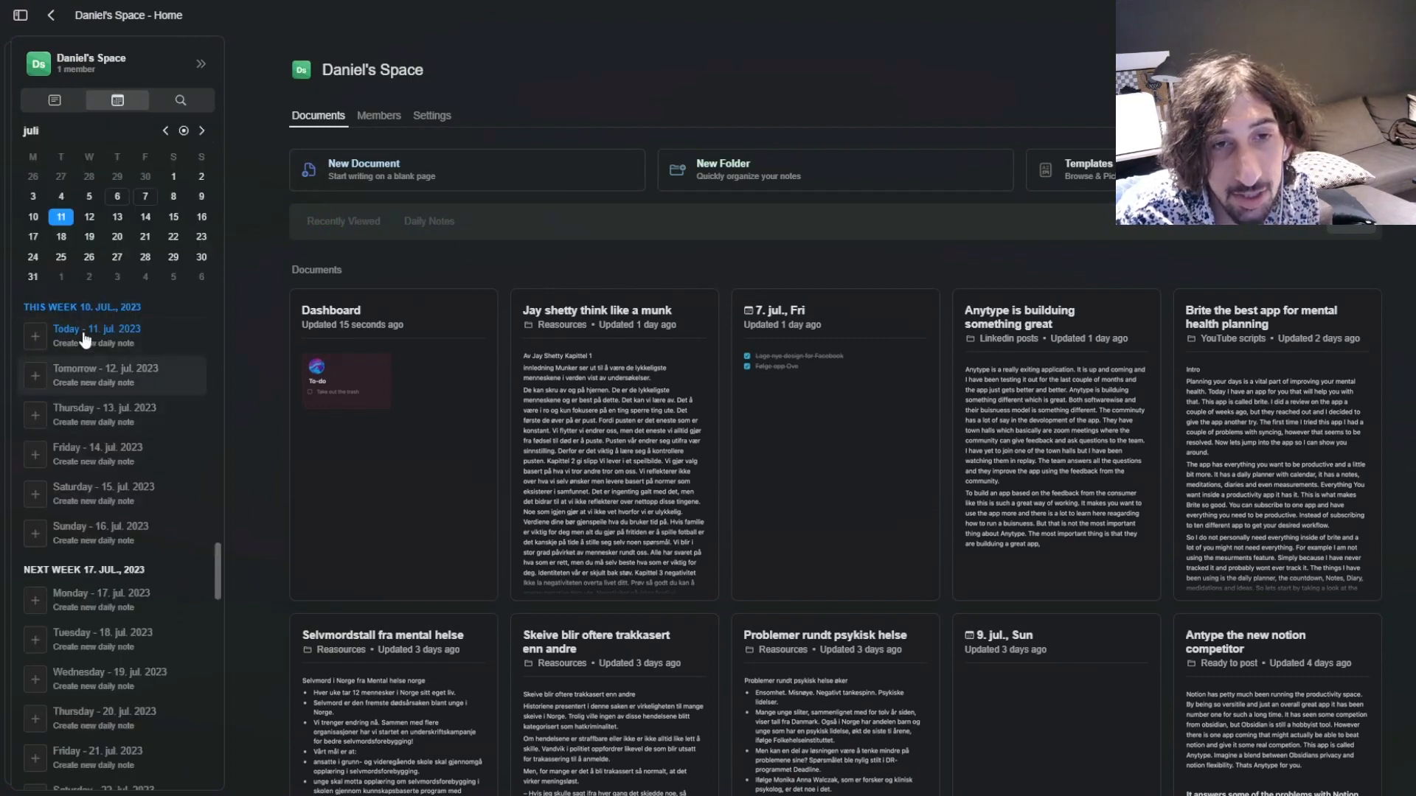
left_click(789, 387)
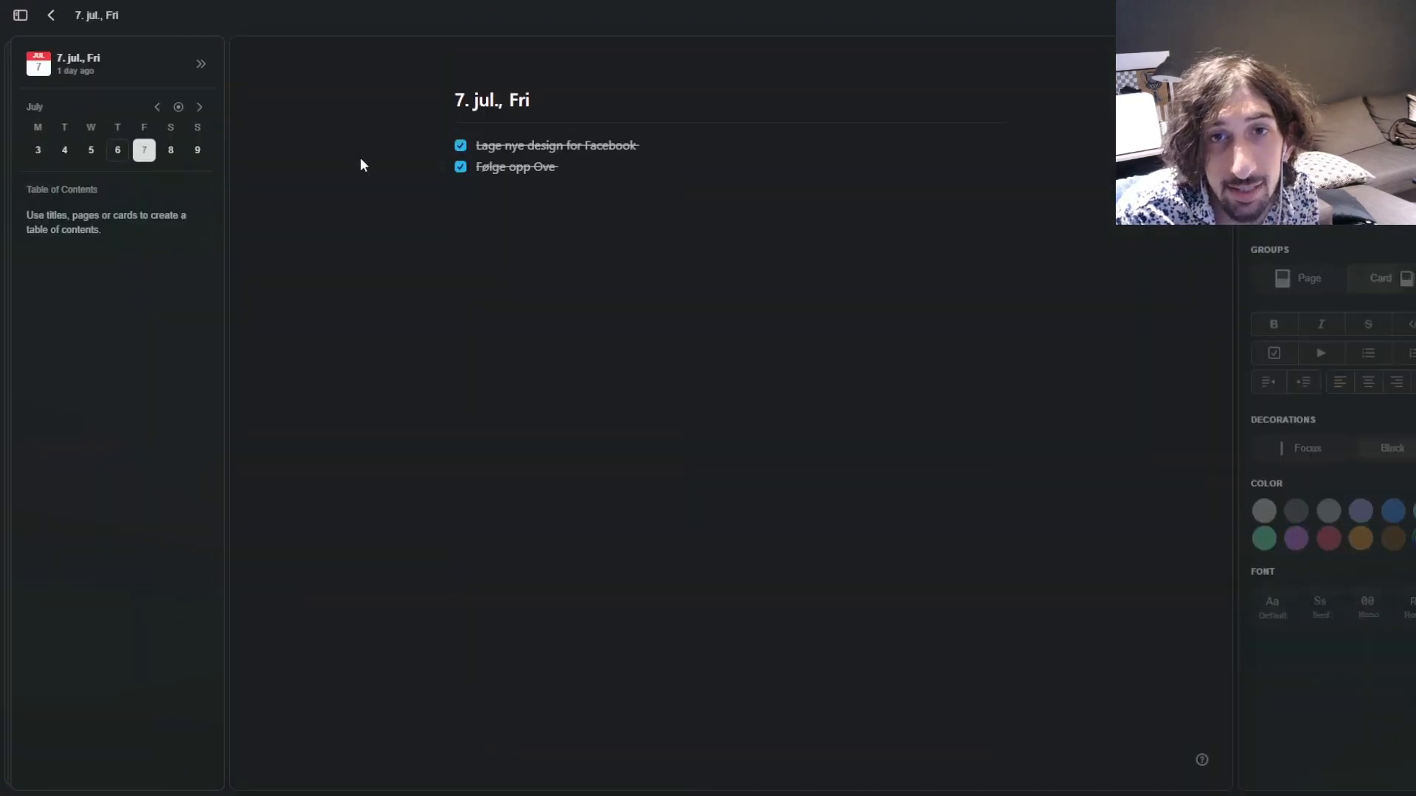
key("alt+Left")
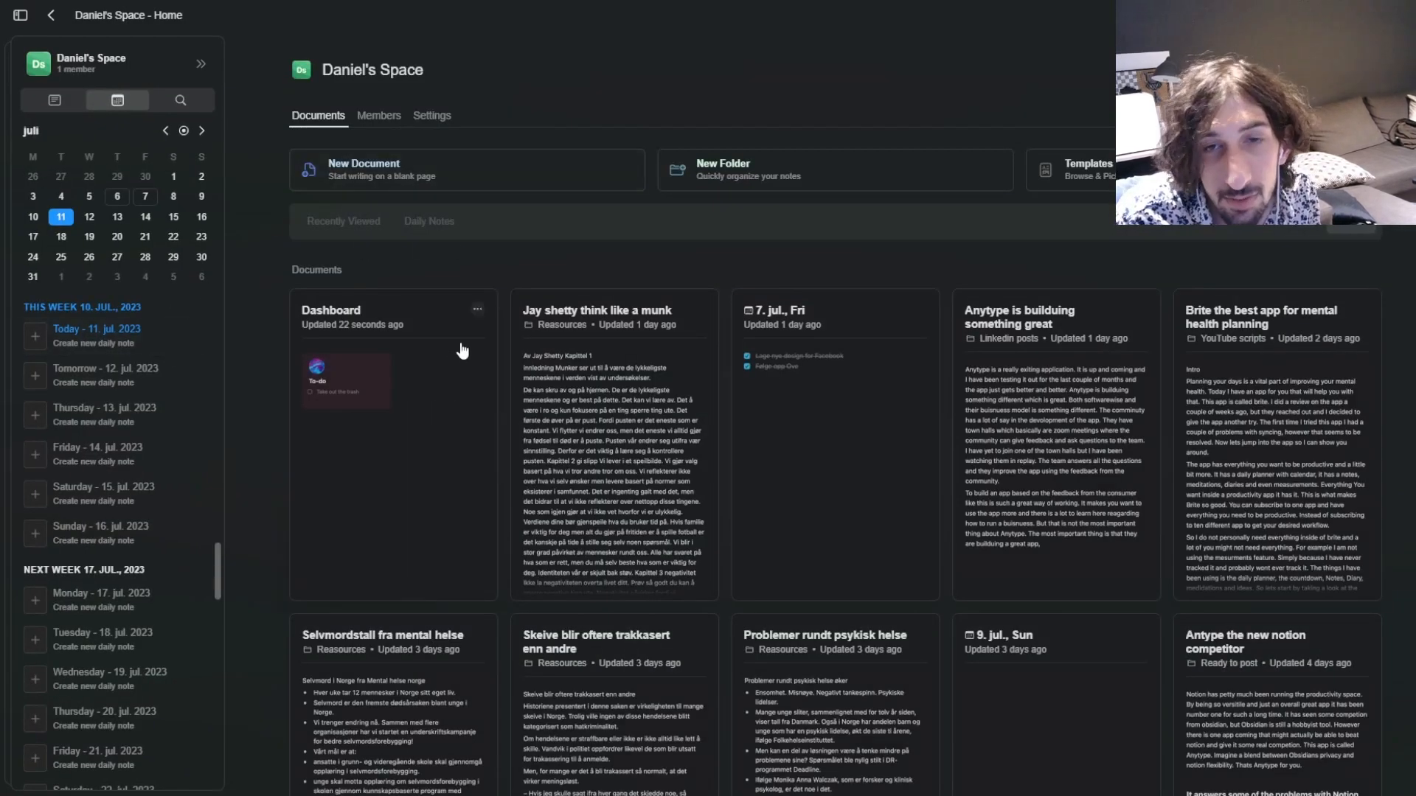
Add a "Personal social media" card with the purple starry-sky background image below the To-do card in the Dashboard document.
left_click(492, 367)
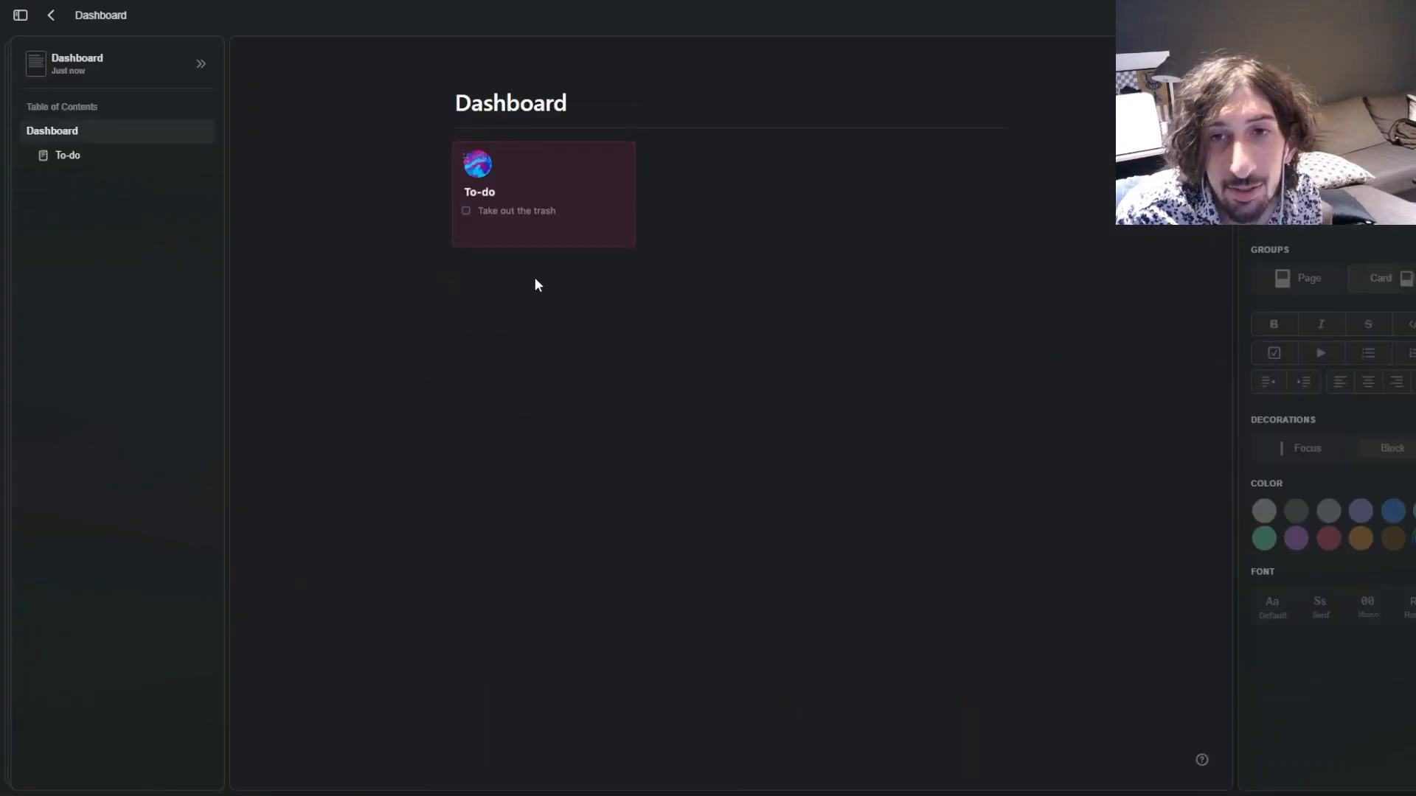
left_click(537, 276)
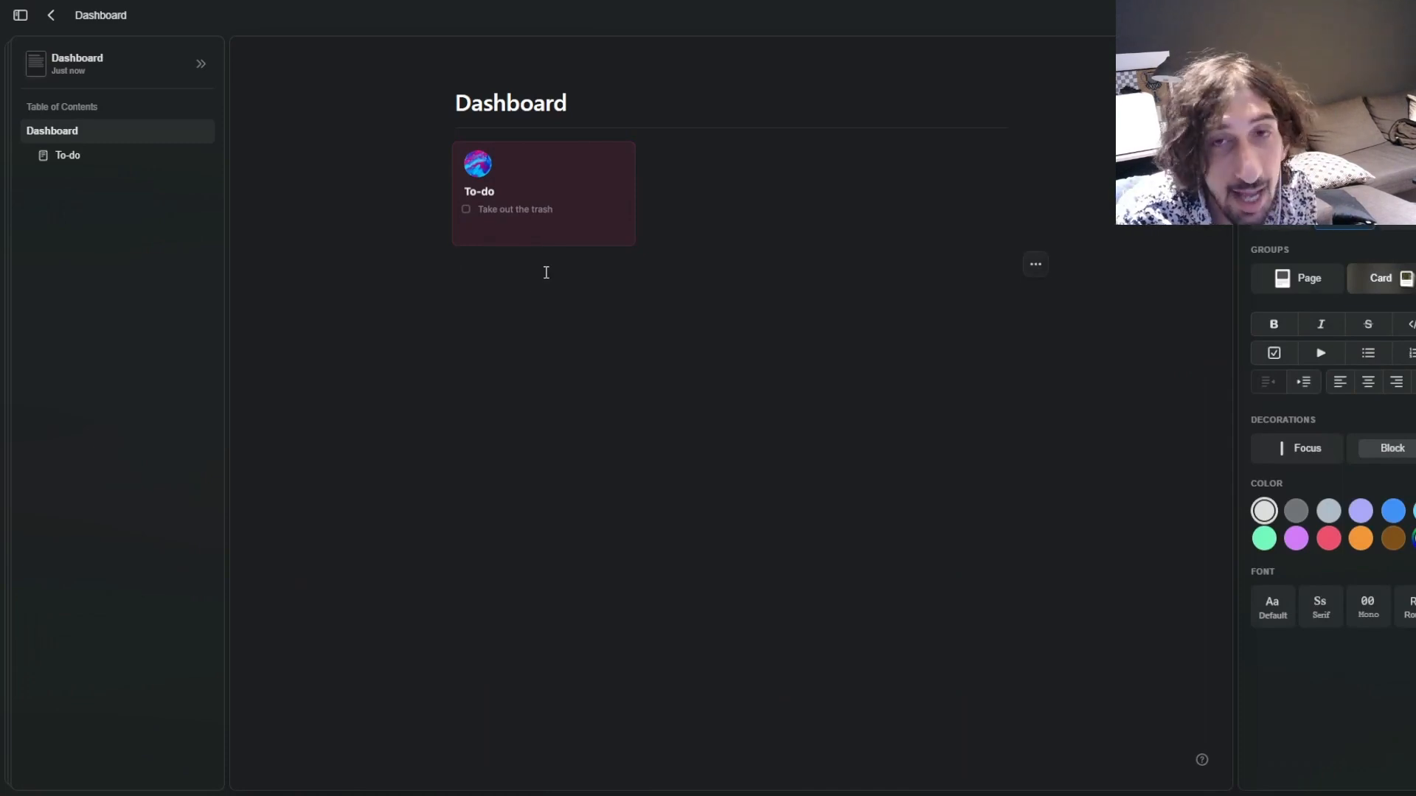
type("Pe")
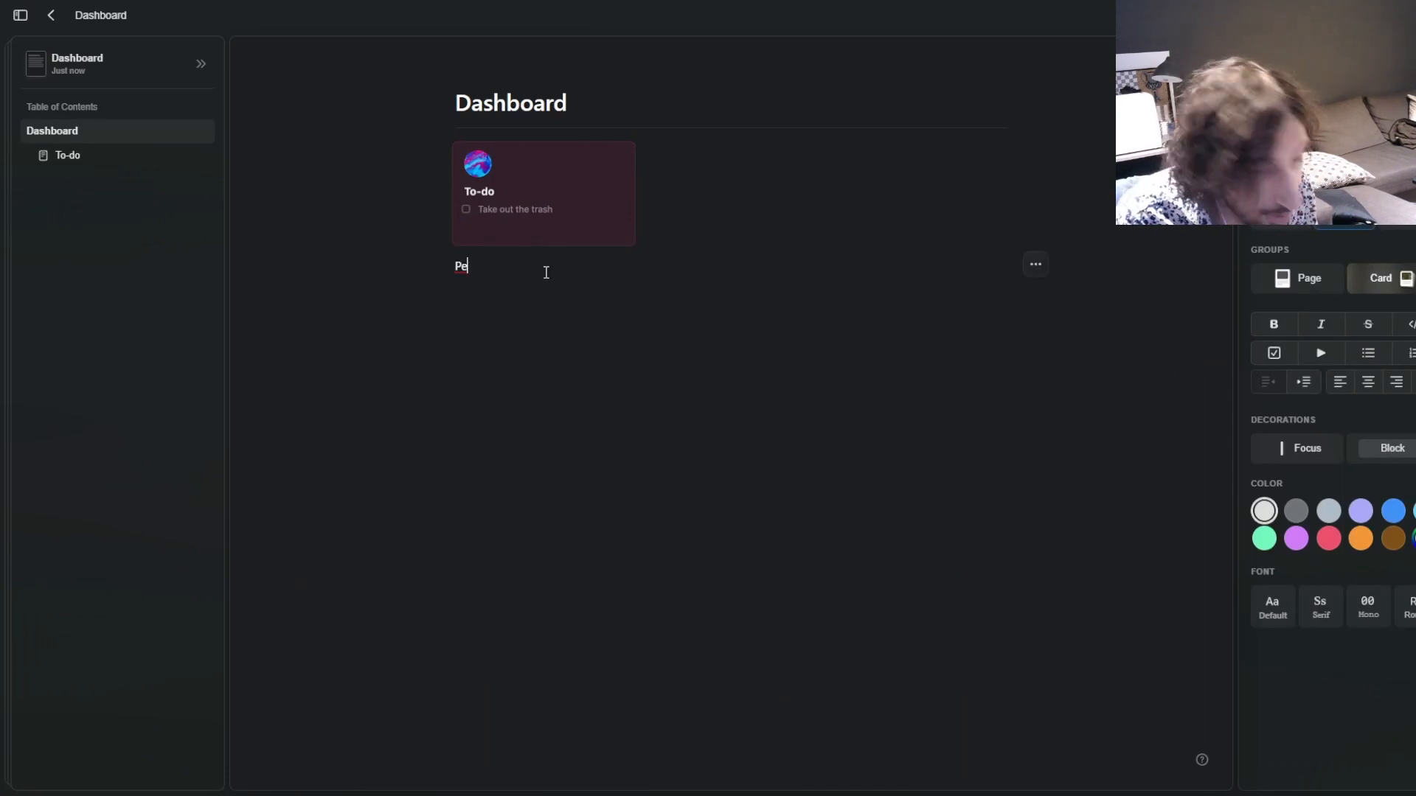
type("rsonal social media")
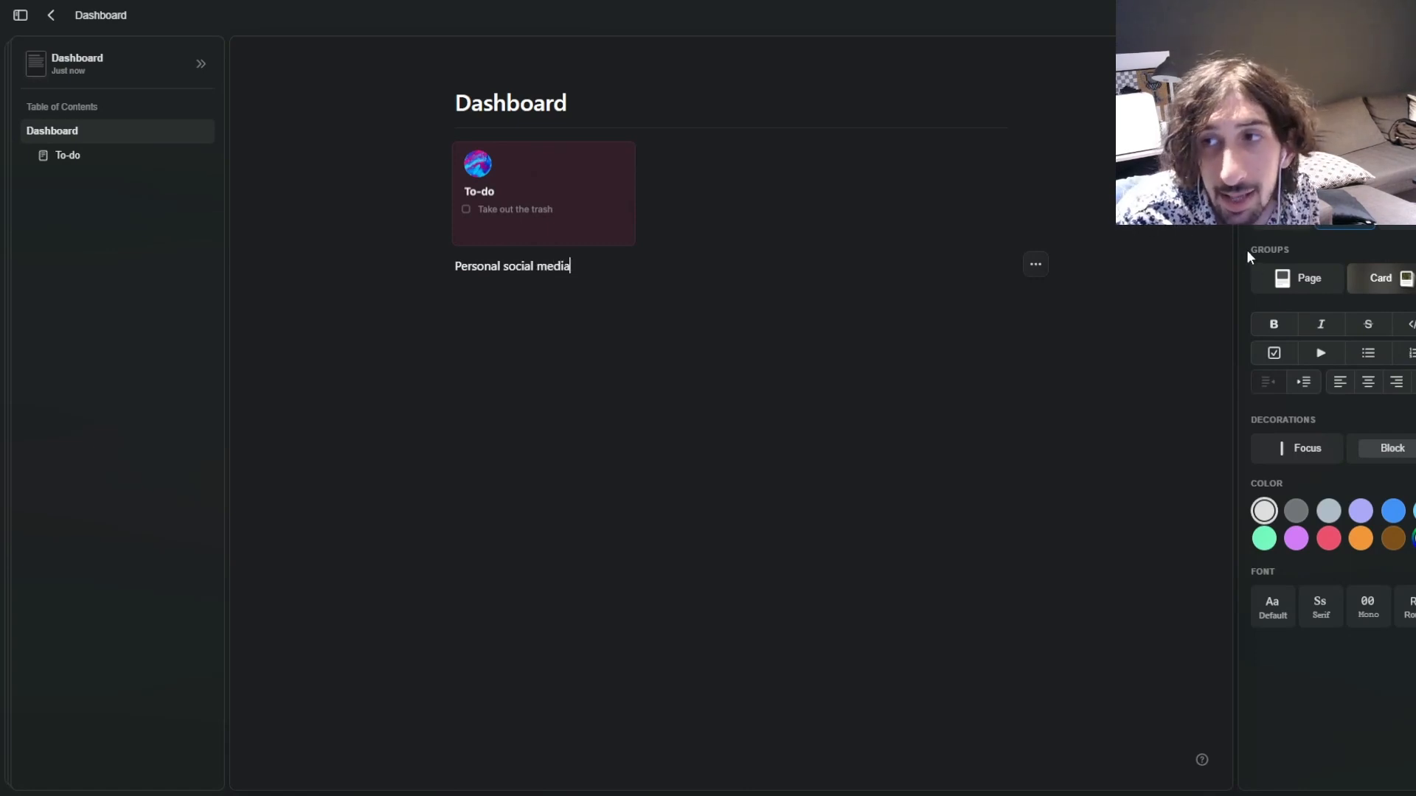
left_click(1386, 279)
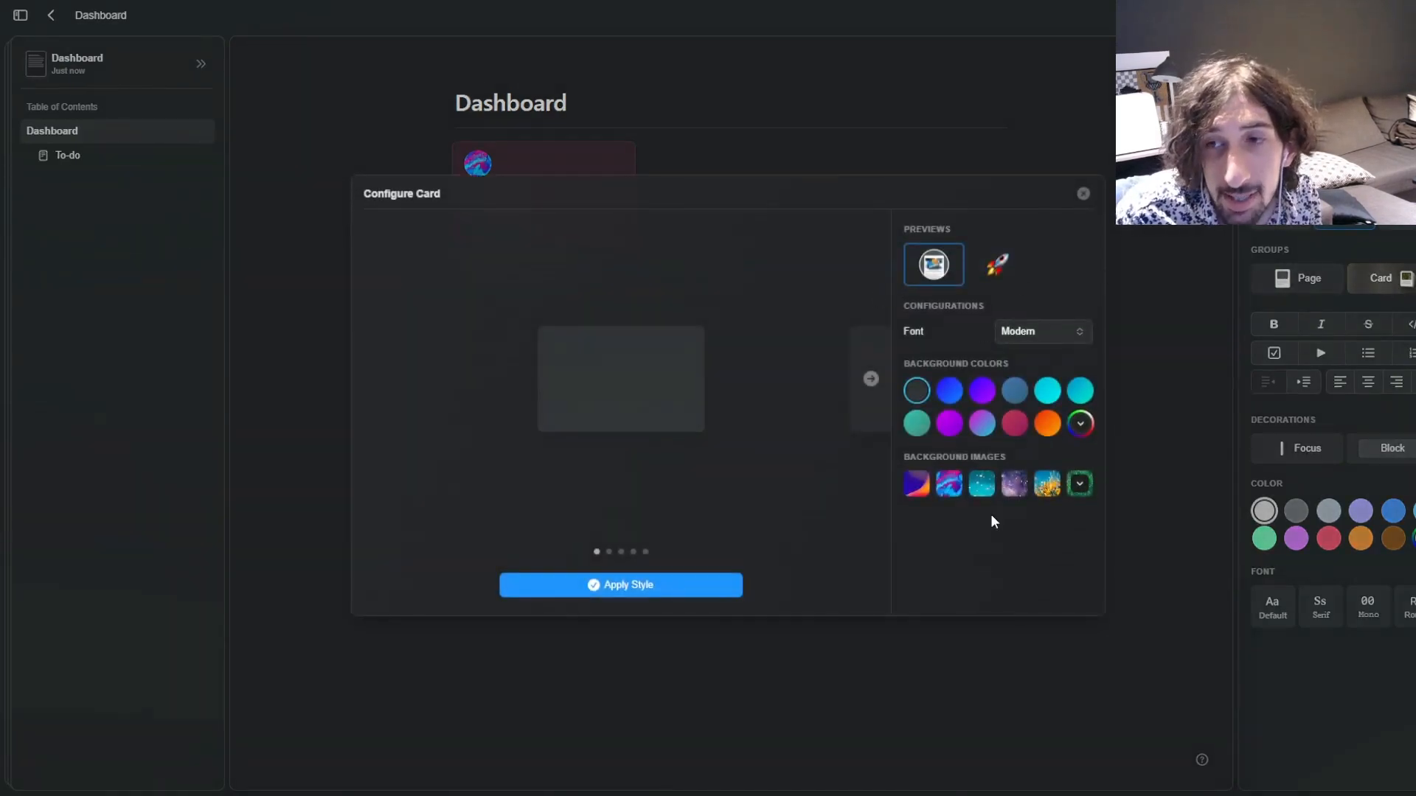
left_click(1014, 484)
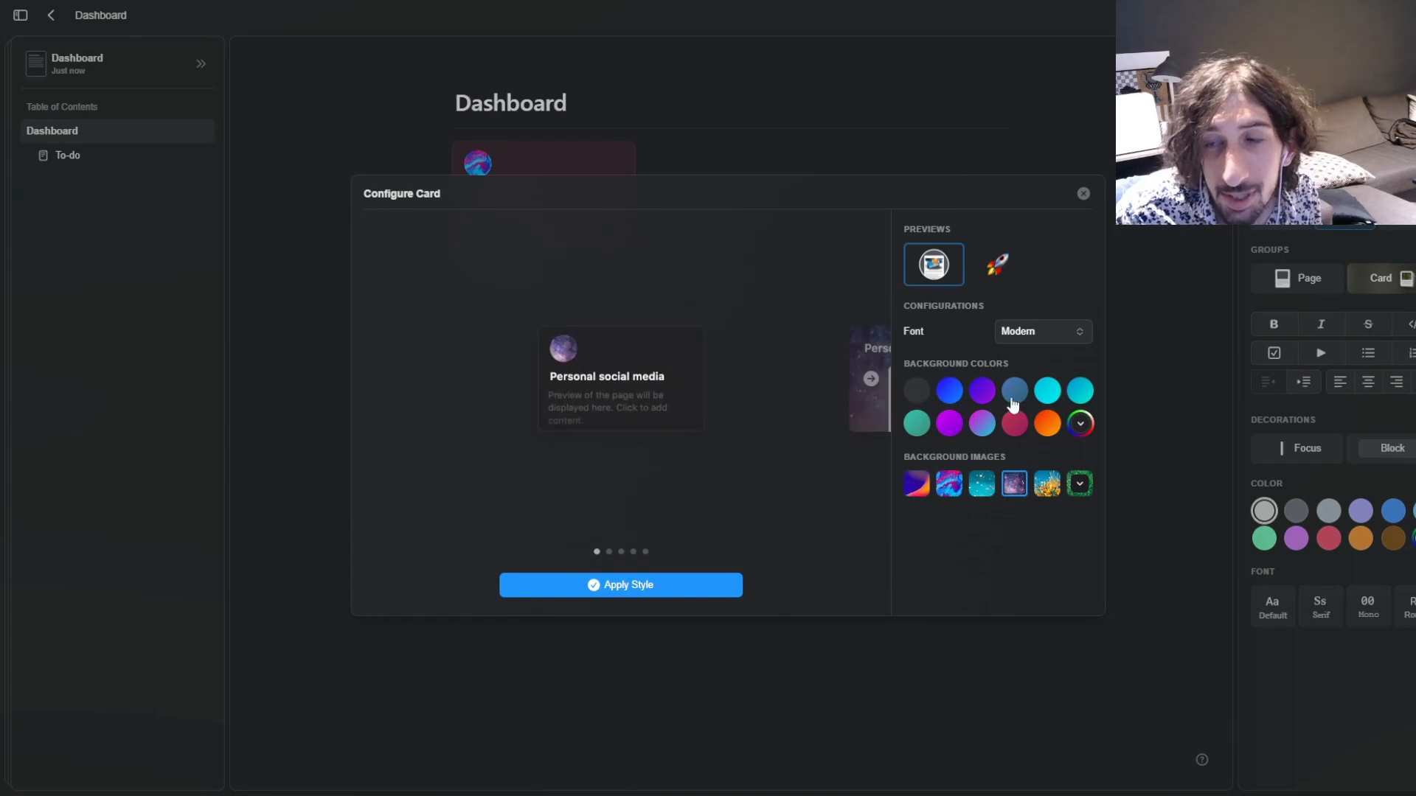
left_click(650, 586)
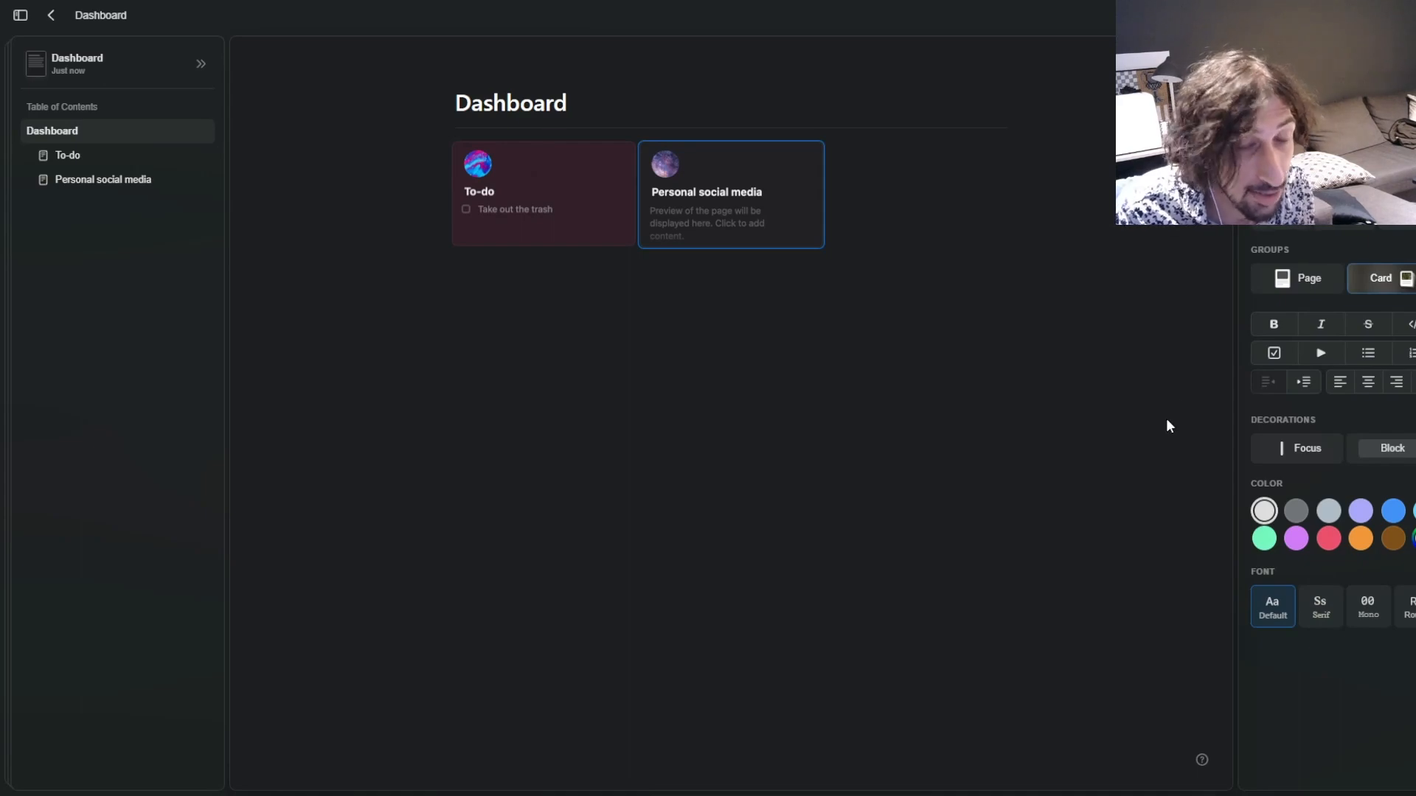
Browse the Areas folder's subfolders, viewing Social media personal and its YouTube scripts folder.
left_click(51, 15)
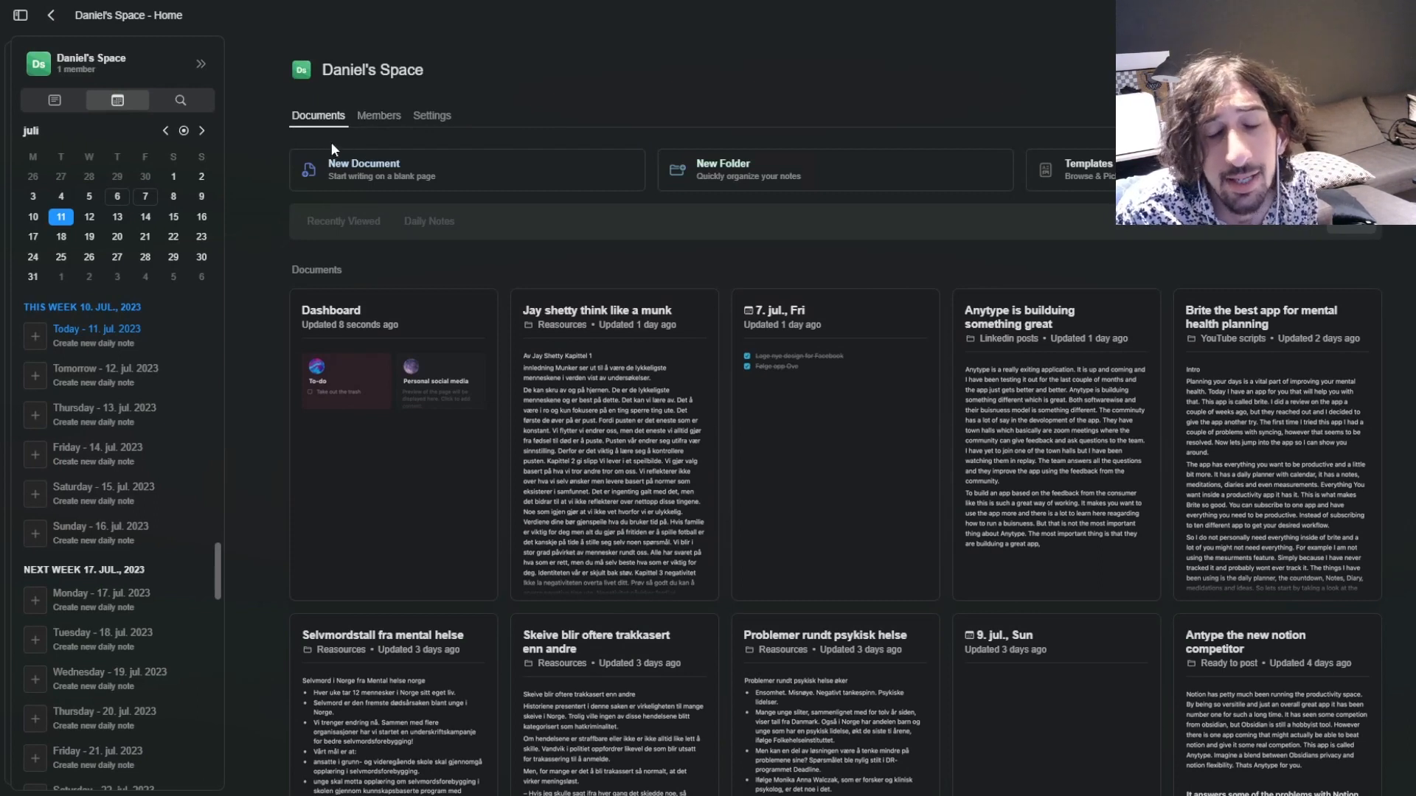
left_click(58, 103)
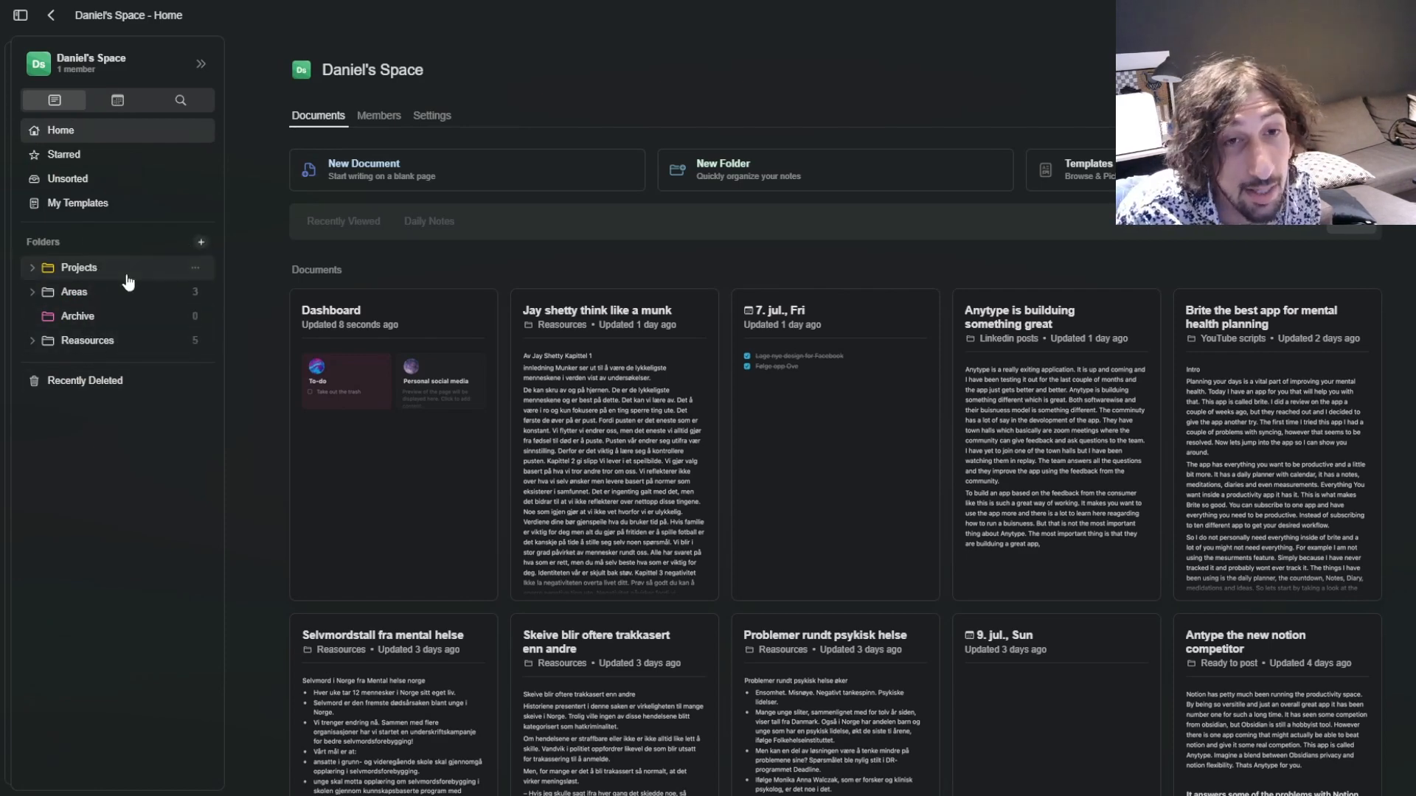
left_click(42, 294)
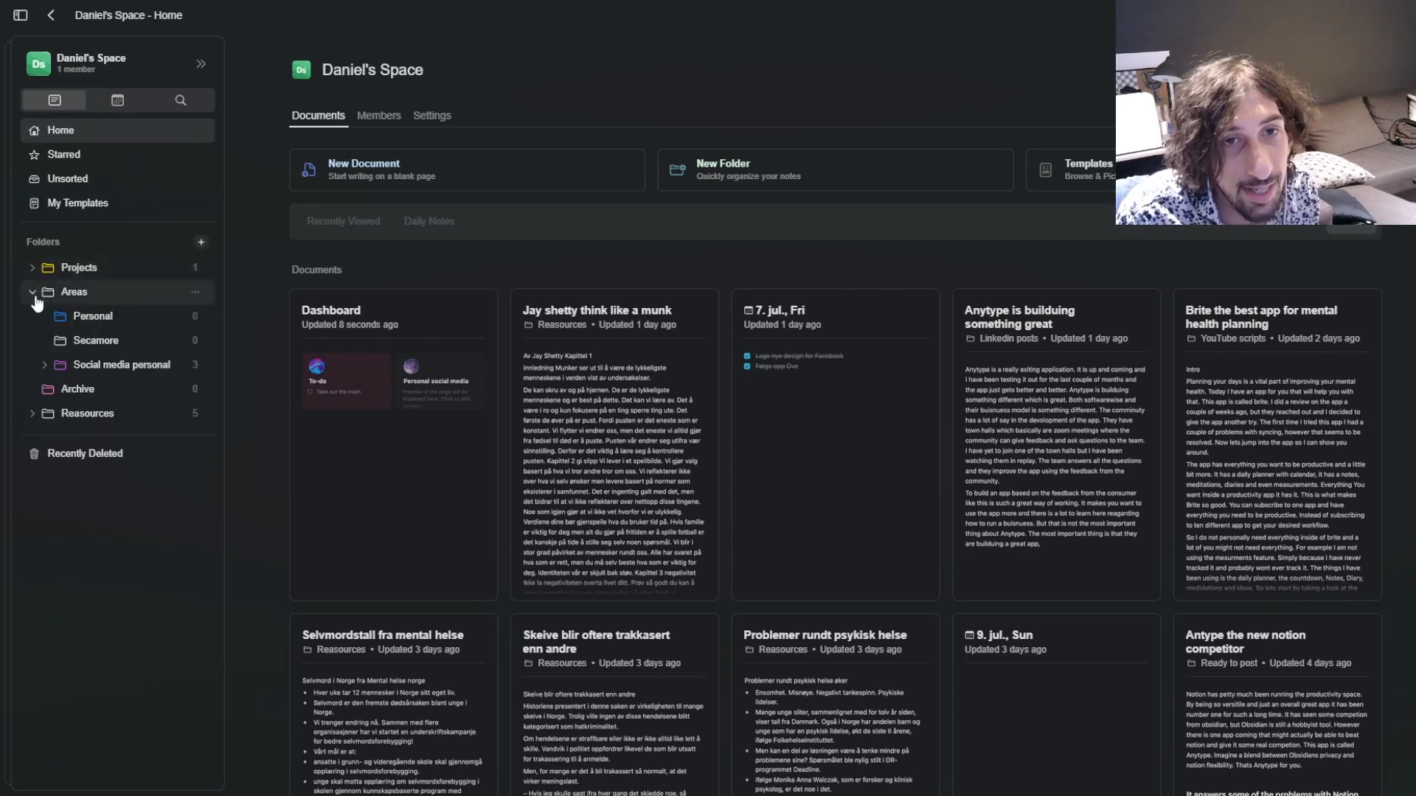
left_click(135, 368)
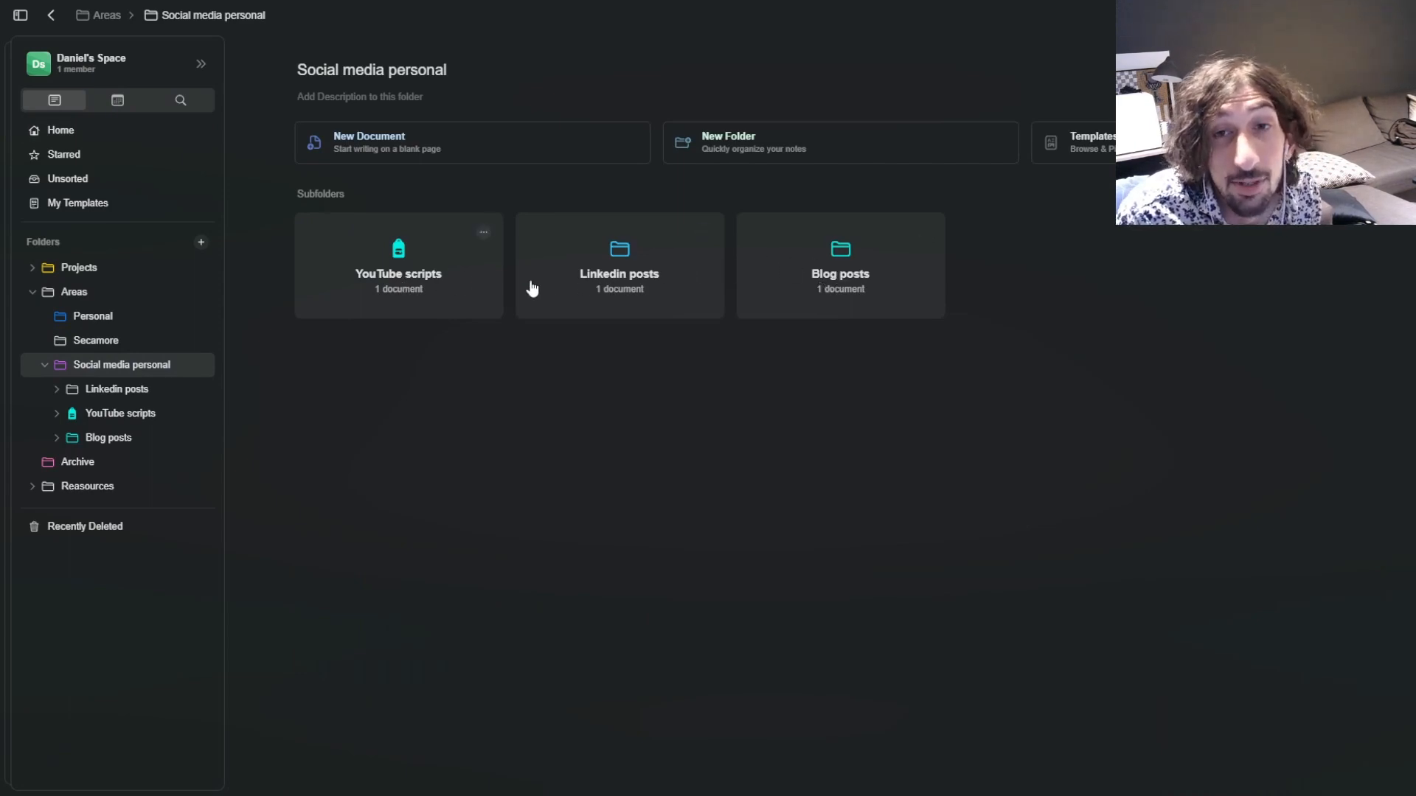
left_click(402, 289)
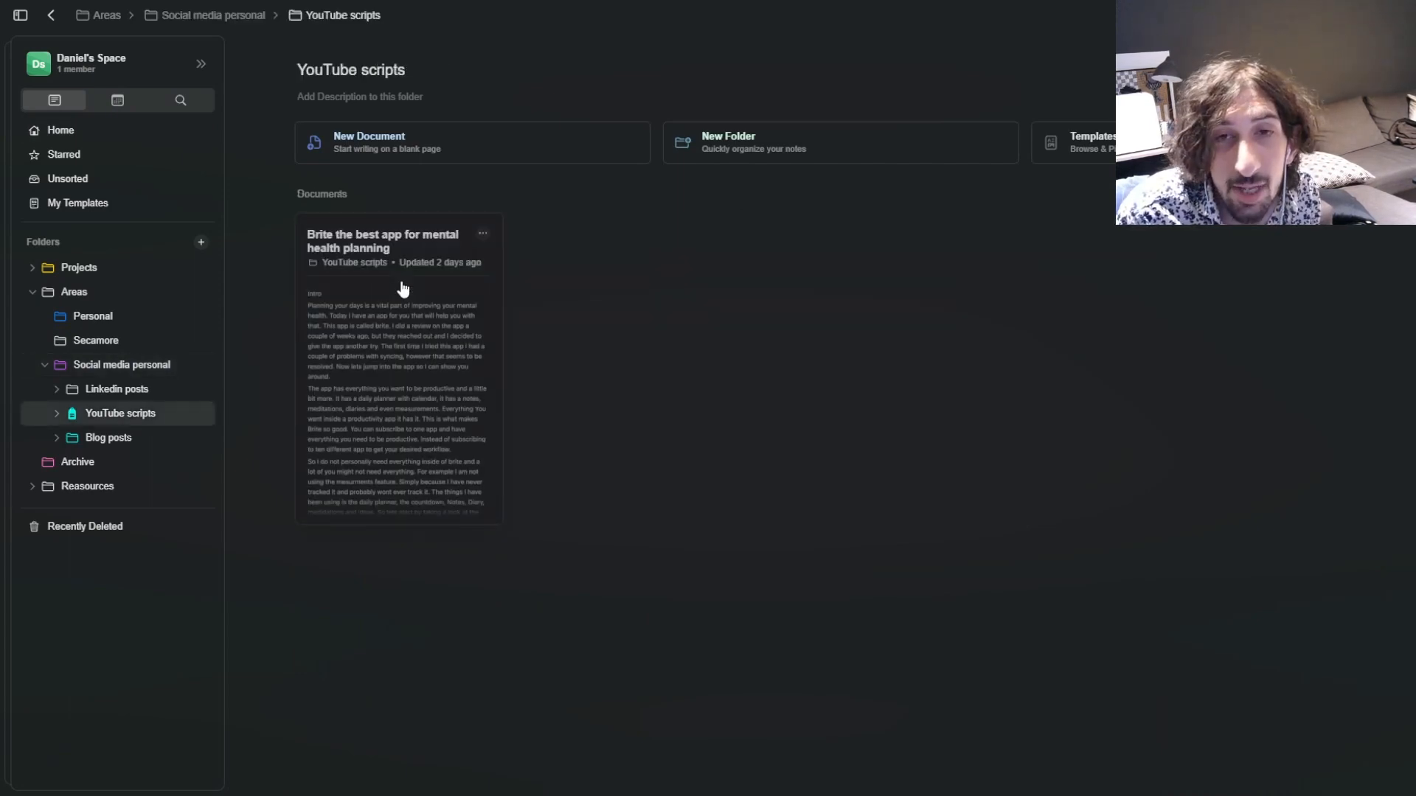
key("alt+Left")
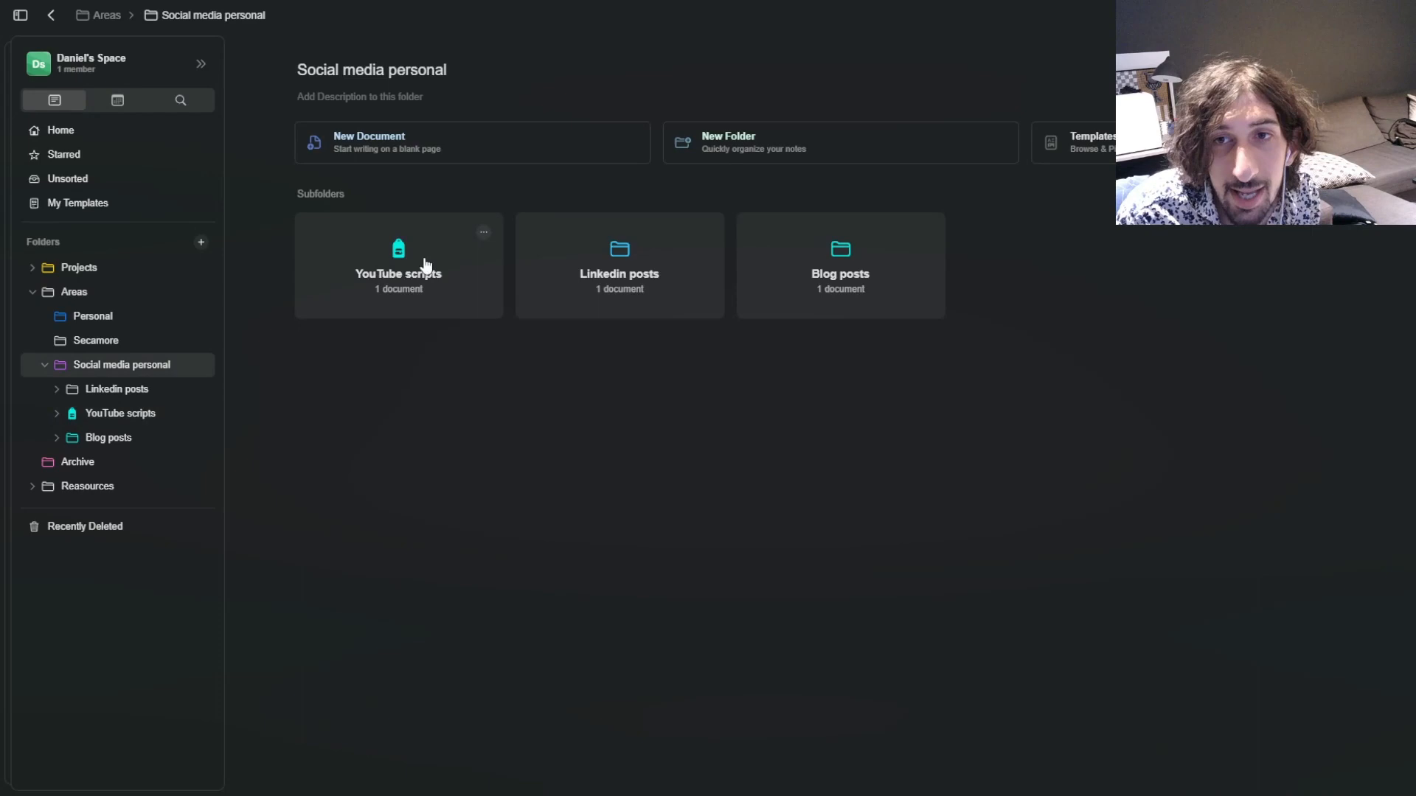
Delete the empty Posted subfolder from the Blog posts folder.
left_click(828, 281)
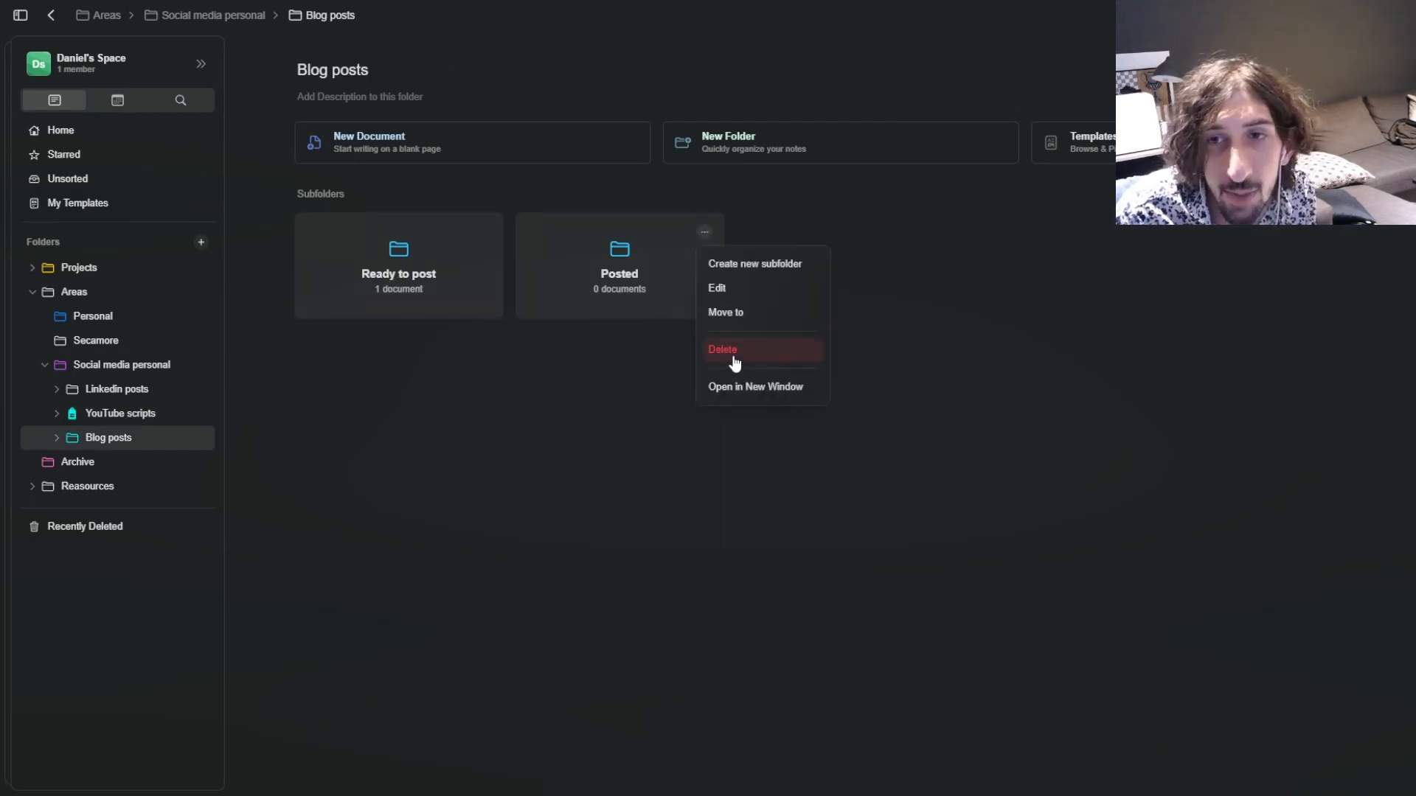
left_click(726, 351)
left_click(796, 426)
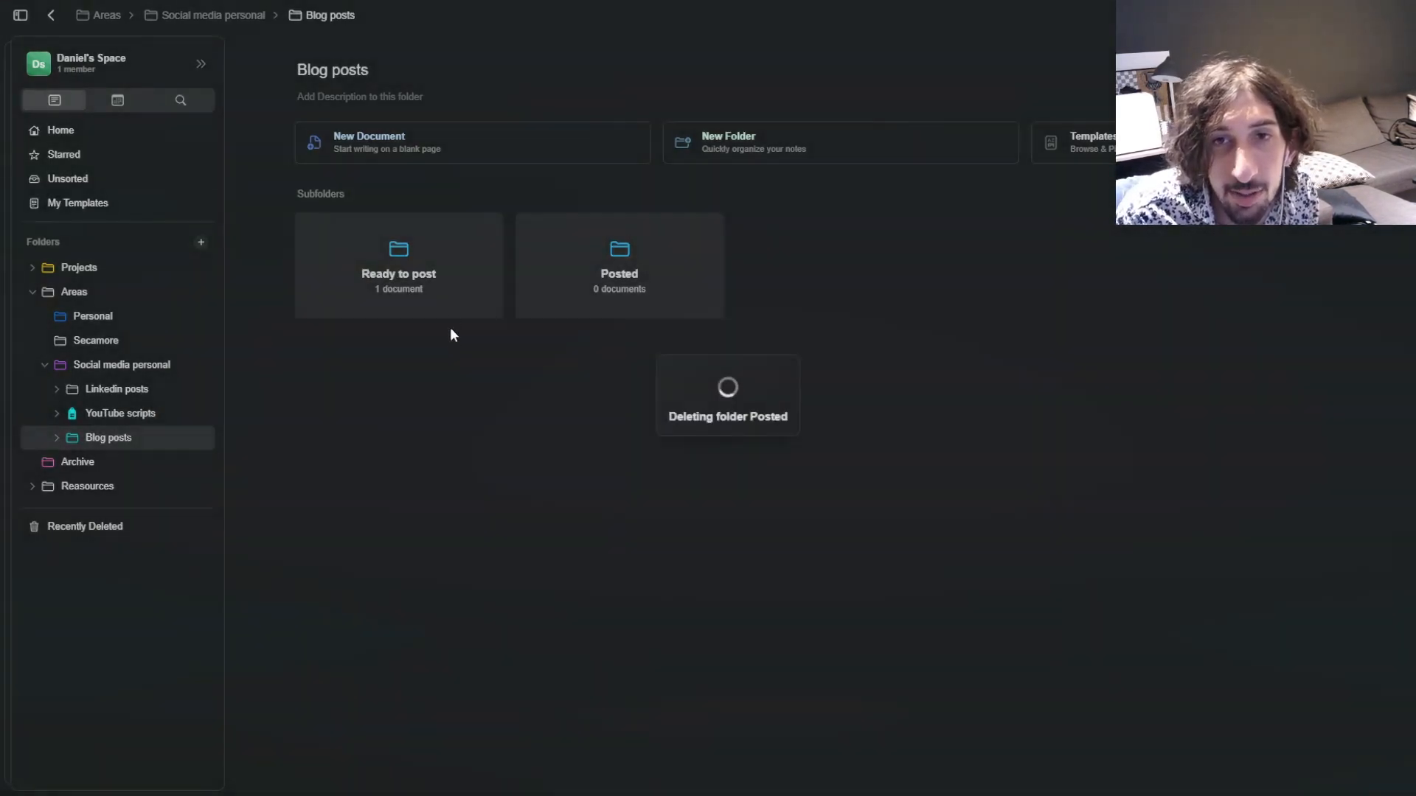
Review the folders available as move destinations for the "Antype the new notion competitor" document in Ready to post, leaving it unmoved.
left_click(416, 272)
left_click(483, 233)
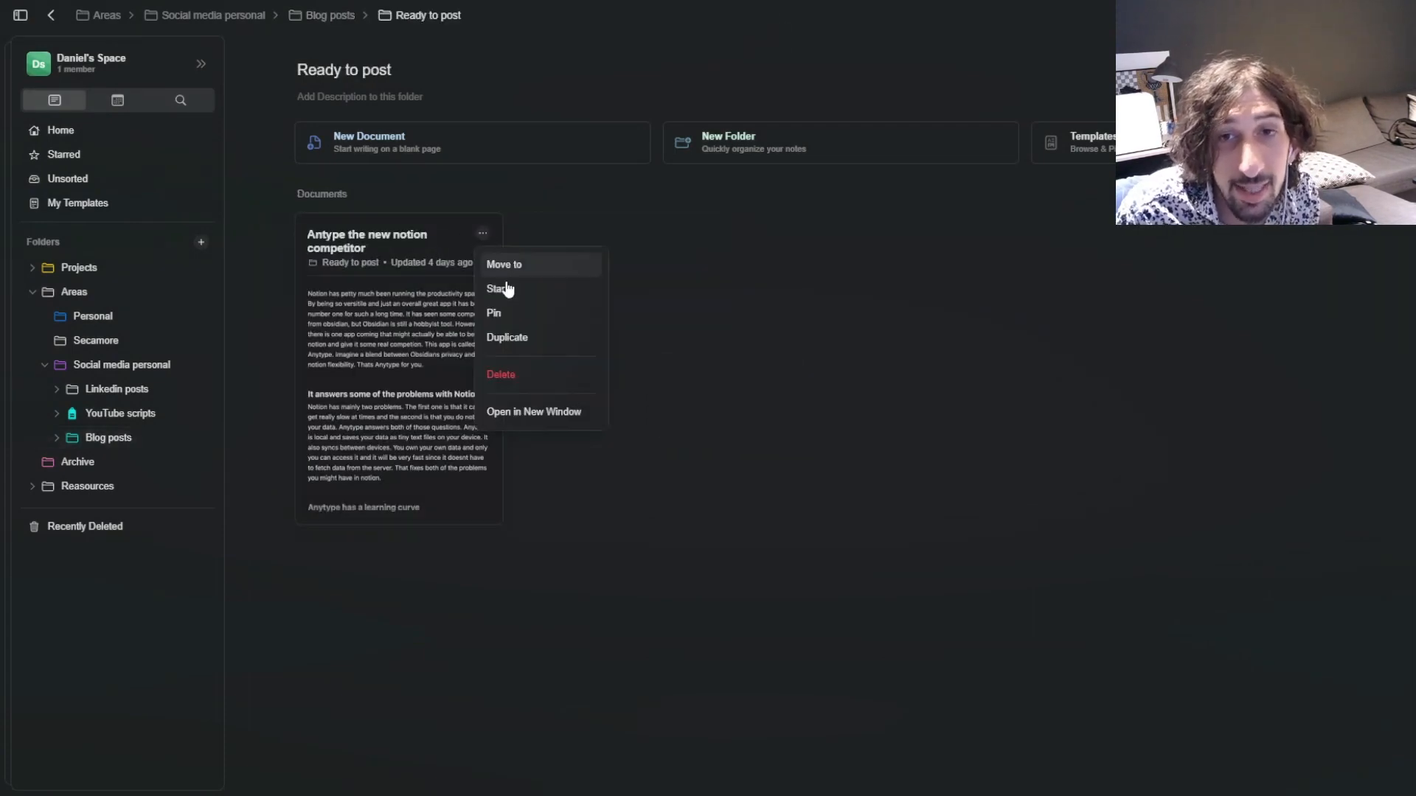
left_click(524, 267)
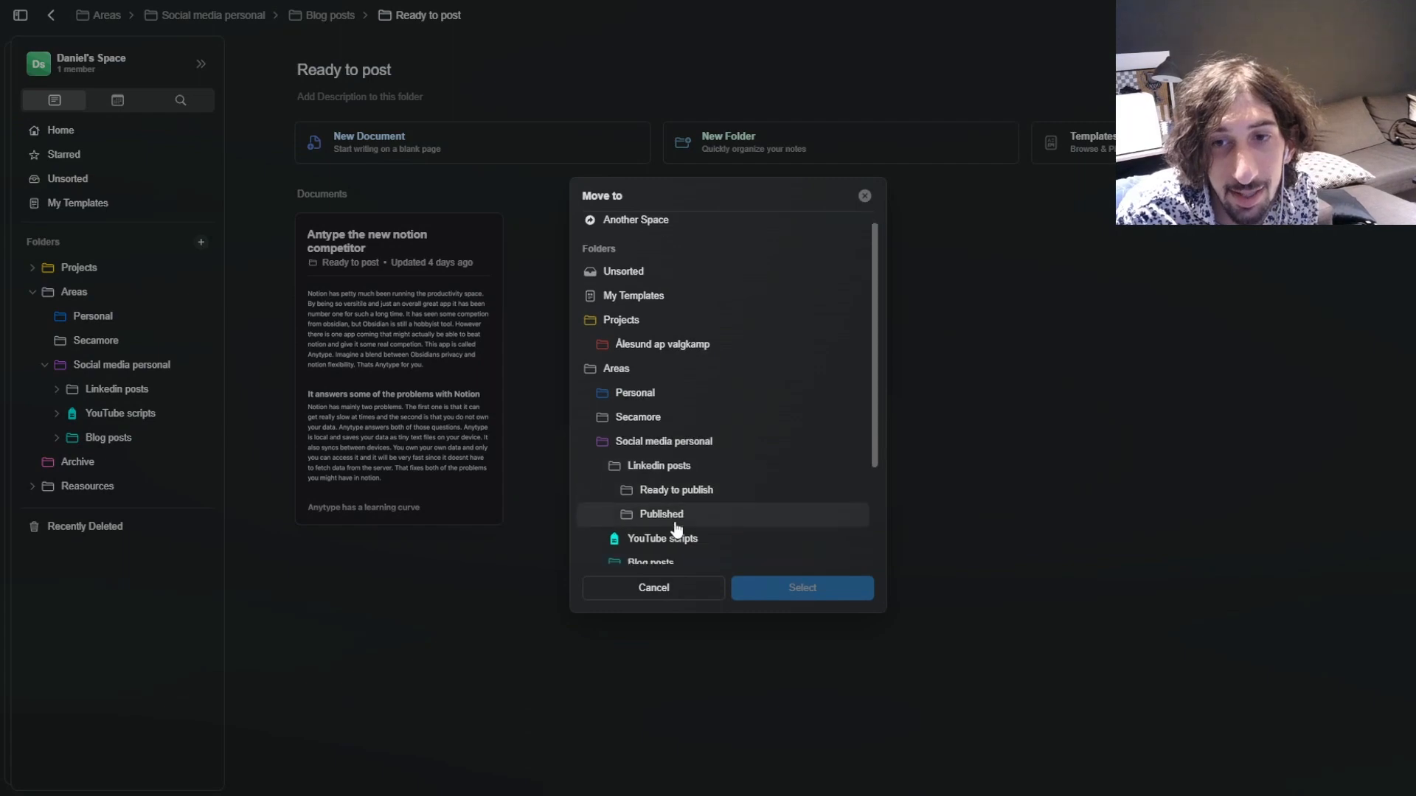
scroll(676, 528, "down", 3)
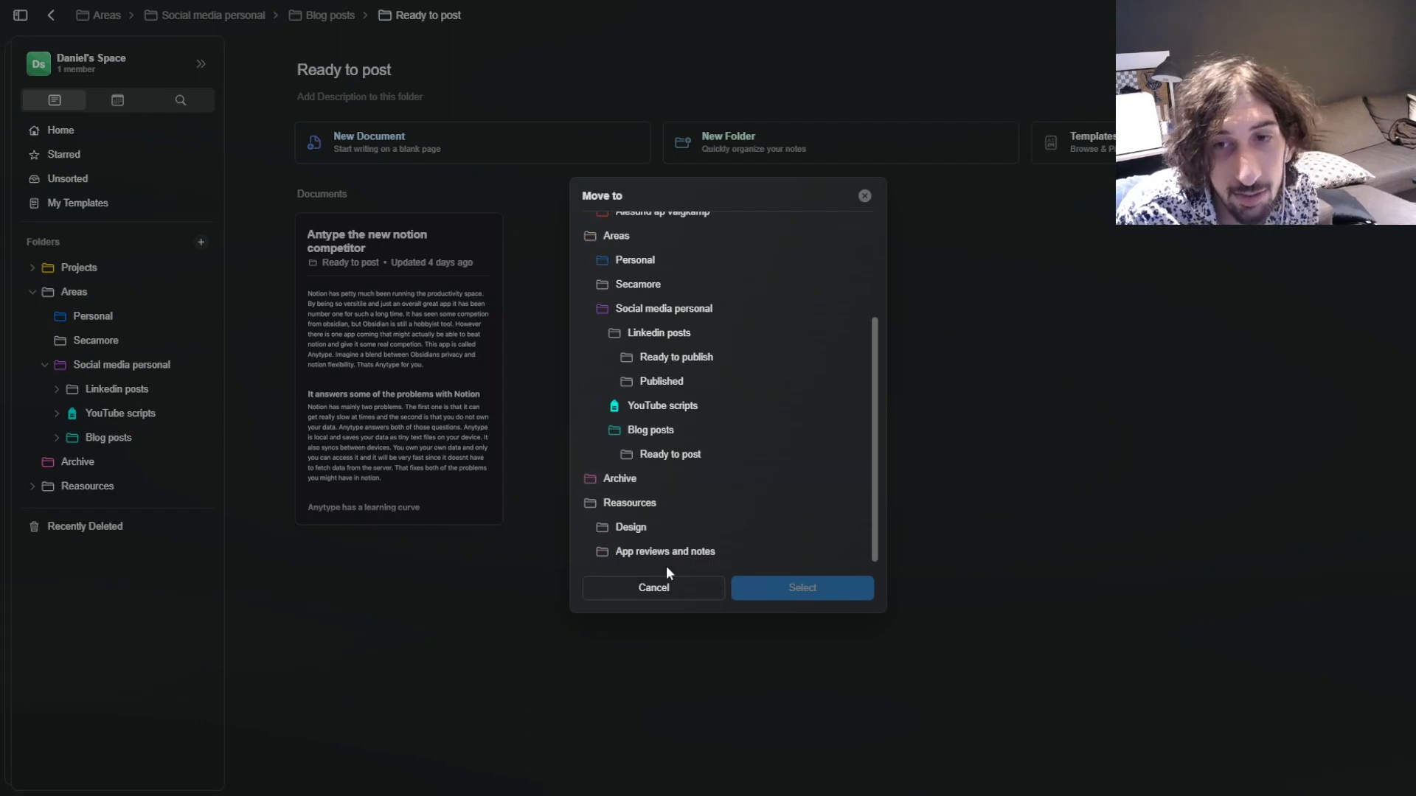
left_click(667, 587)
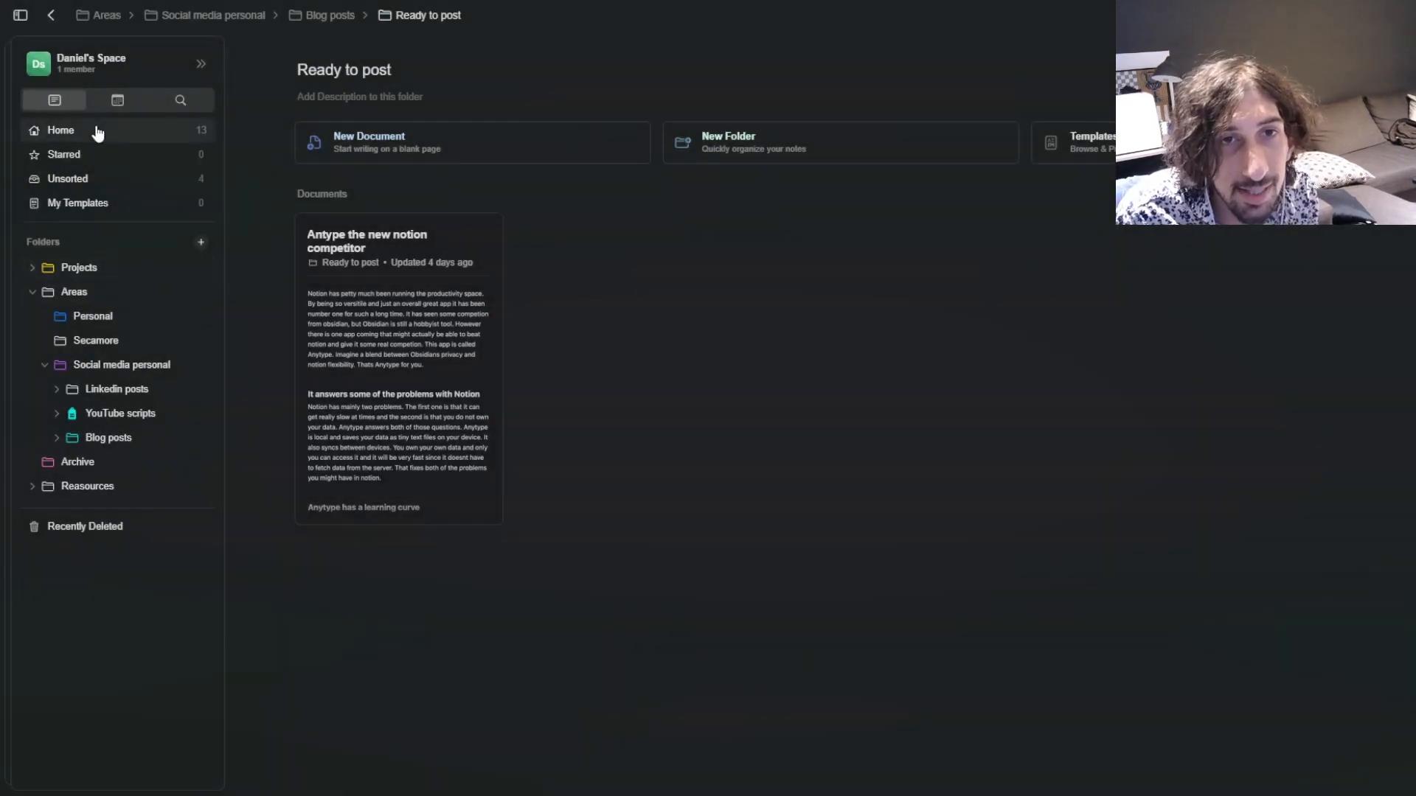
Return to the space's home page and open the To-do card inside the Dashboard document.
left_click(97, 131)
left_click(397, 405)
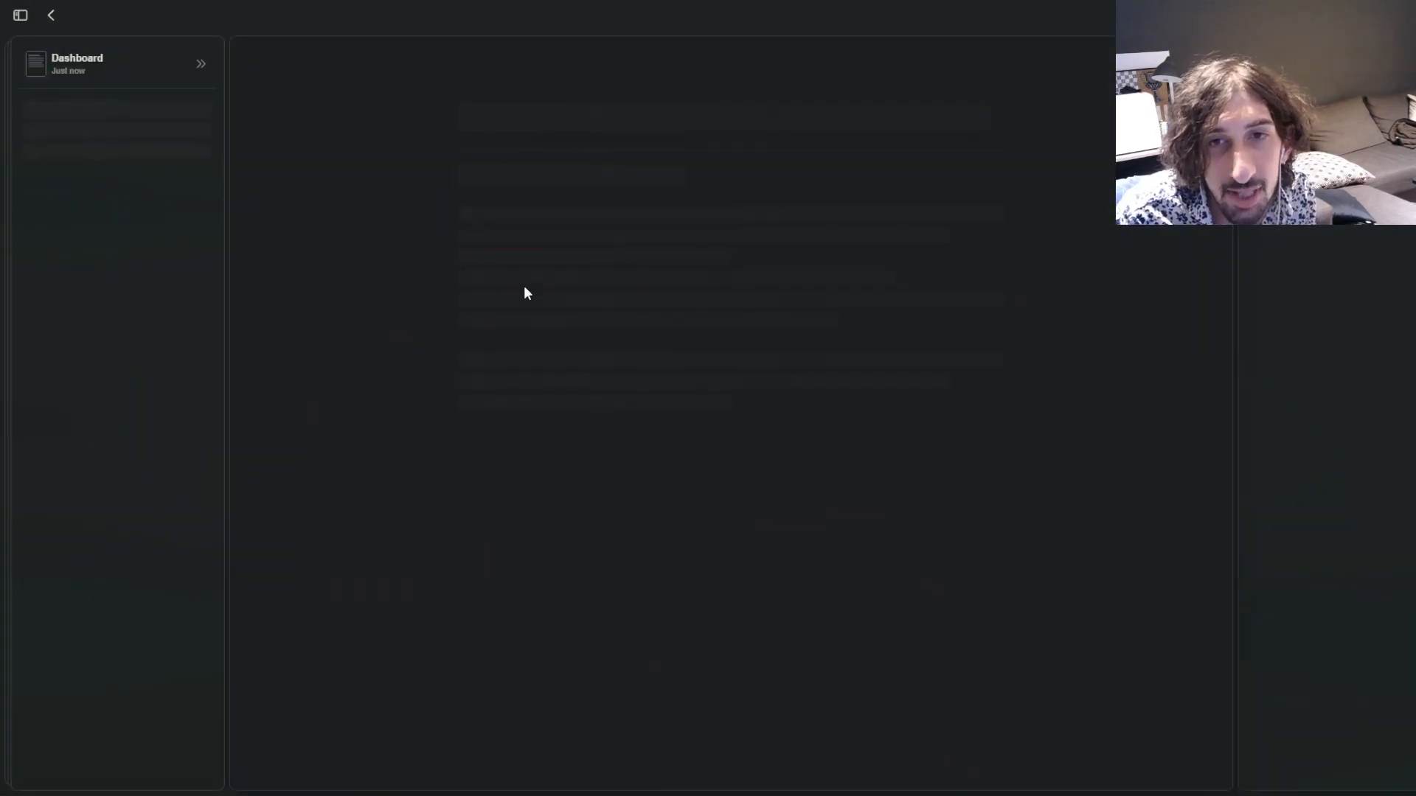
left_click(515, 227)
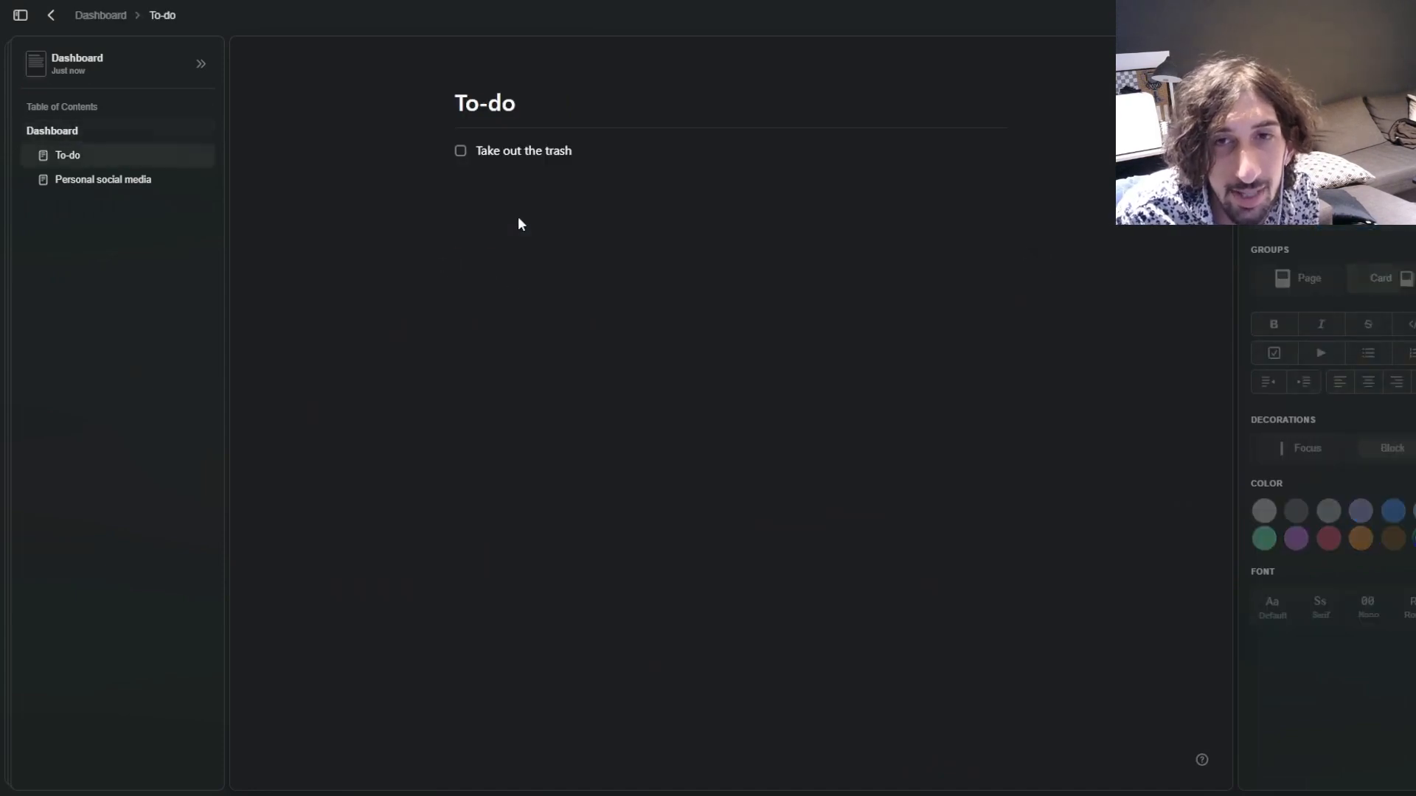
Add a "To-do" heading above the "Take out the trash" task on the To-do card's page.
left_click(510, 190)
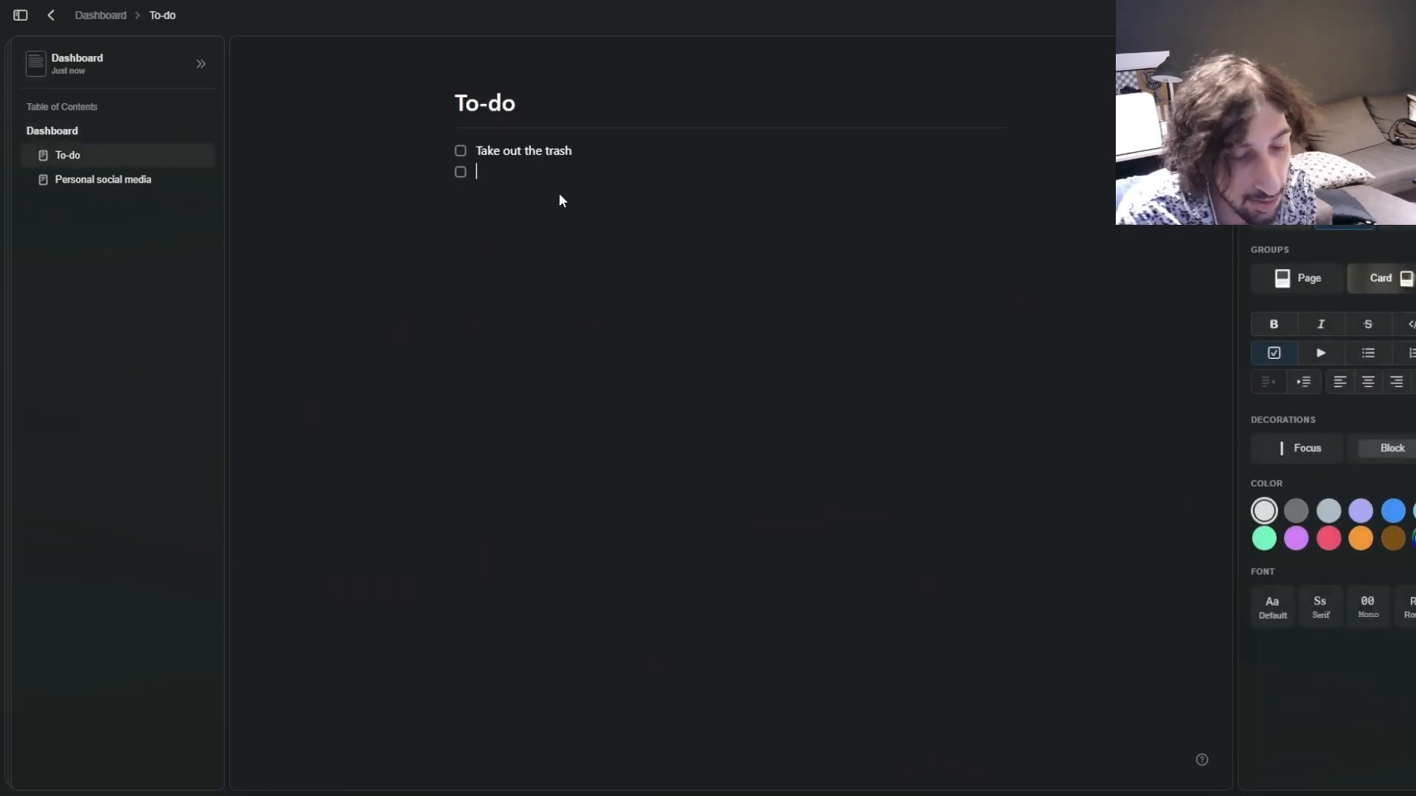
key("BackSpace")
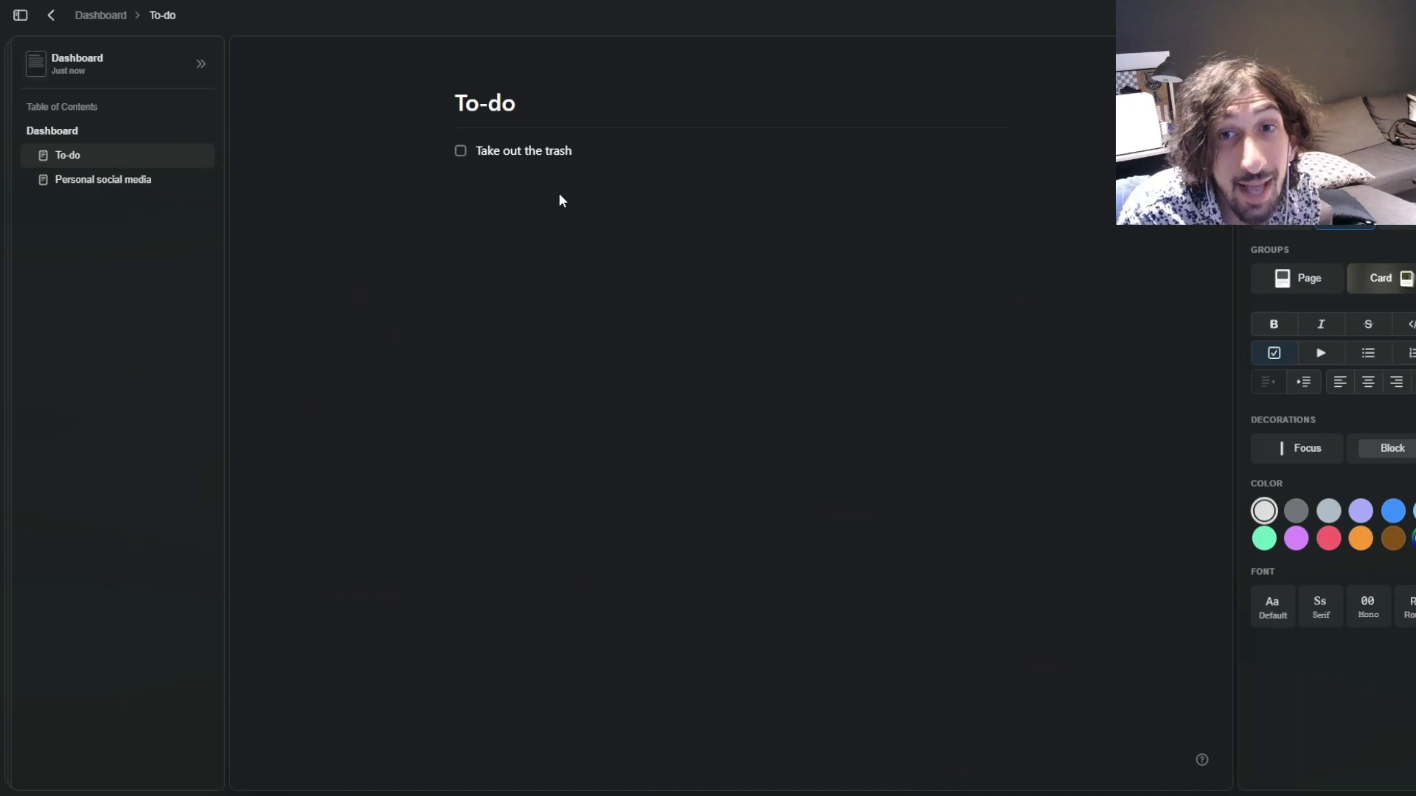
key("Return")
key("Return")
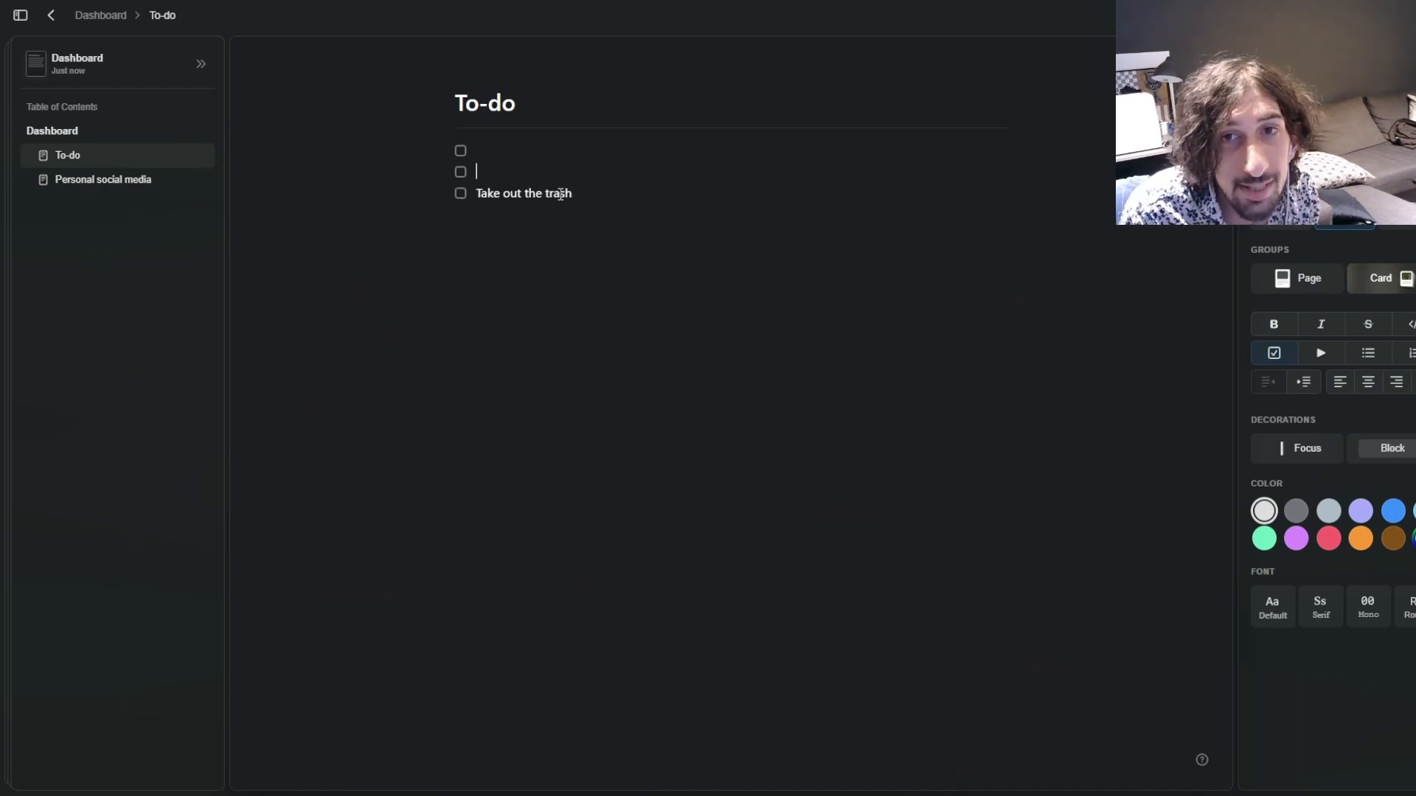
key("BackSpace")
key("BackSpace")
key("BackSpace")
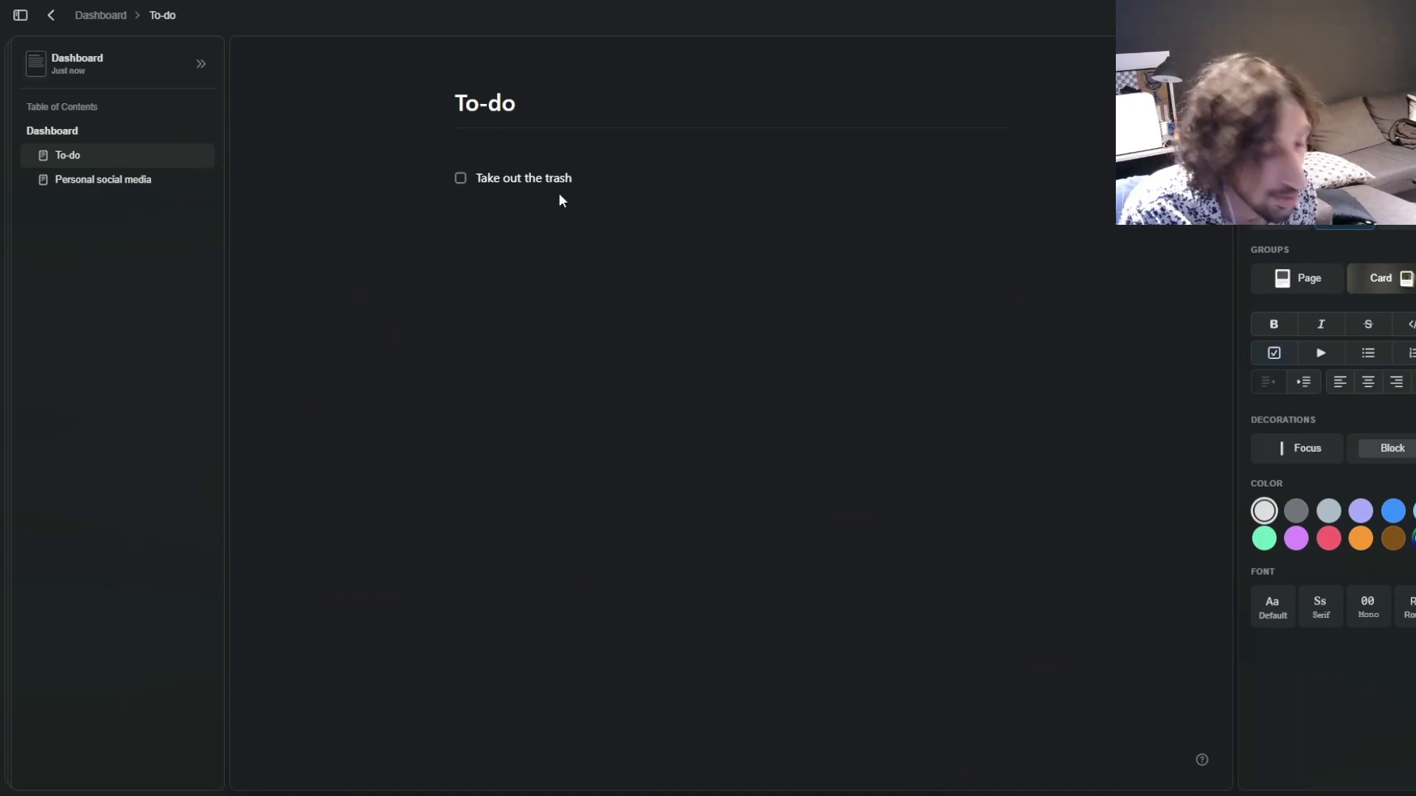
type("# ")
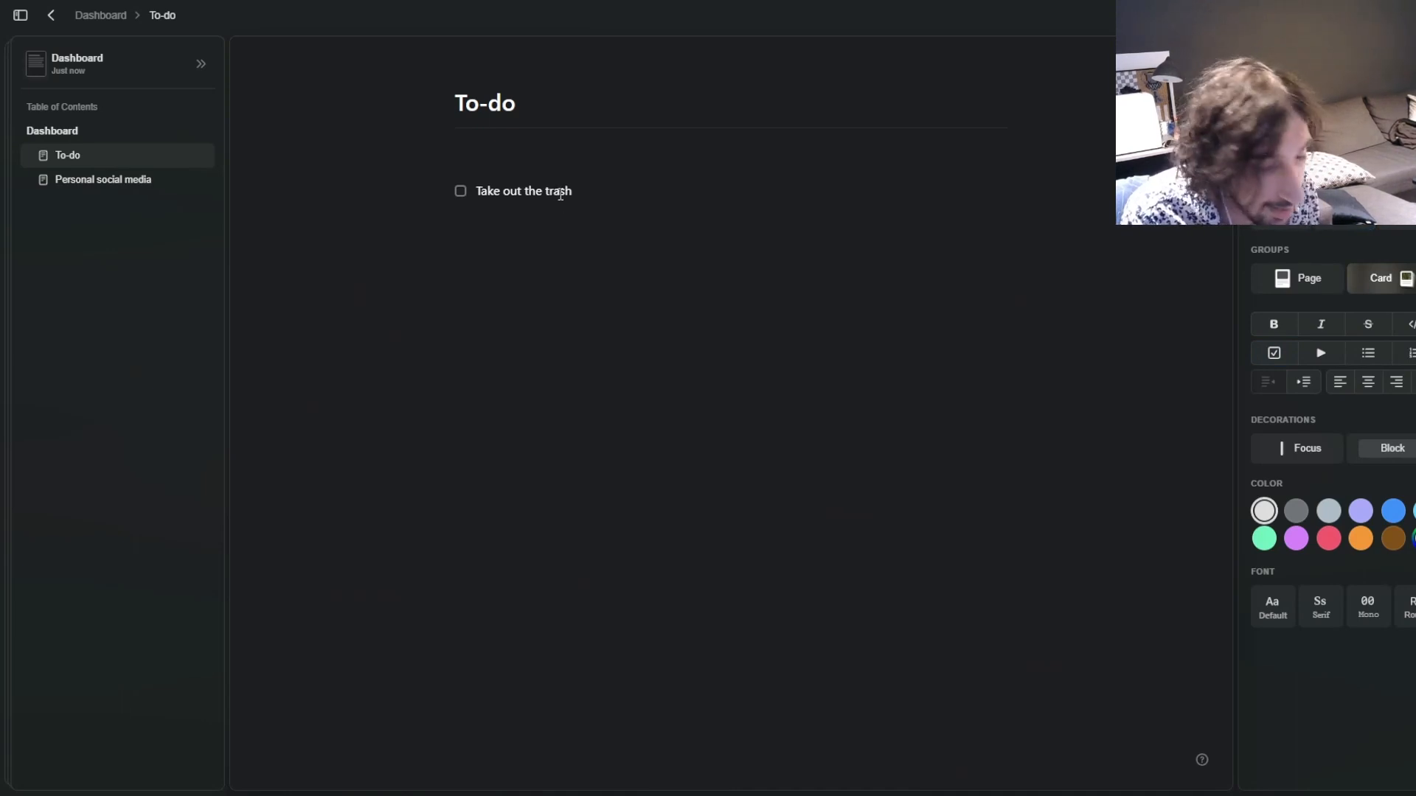
type("To-do")
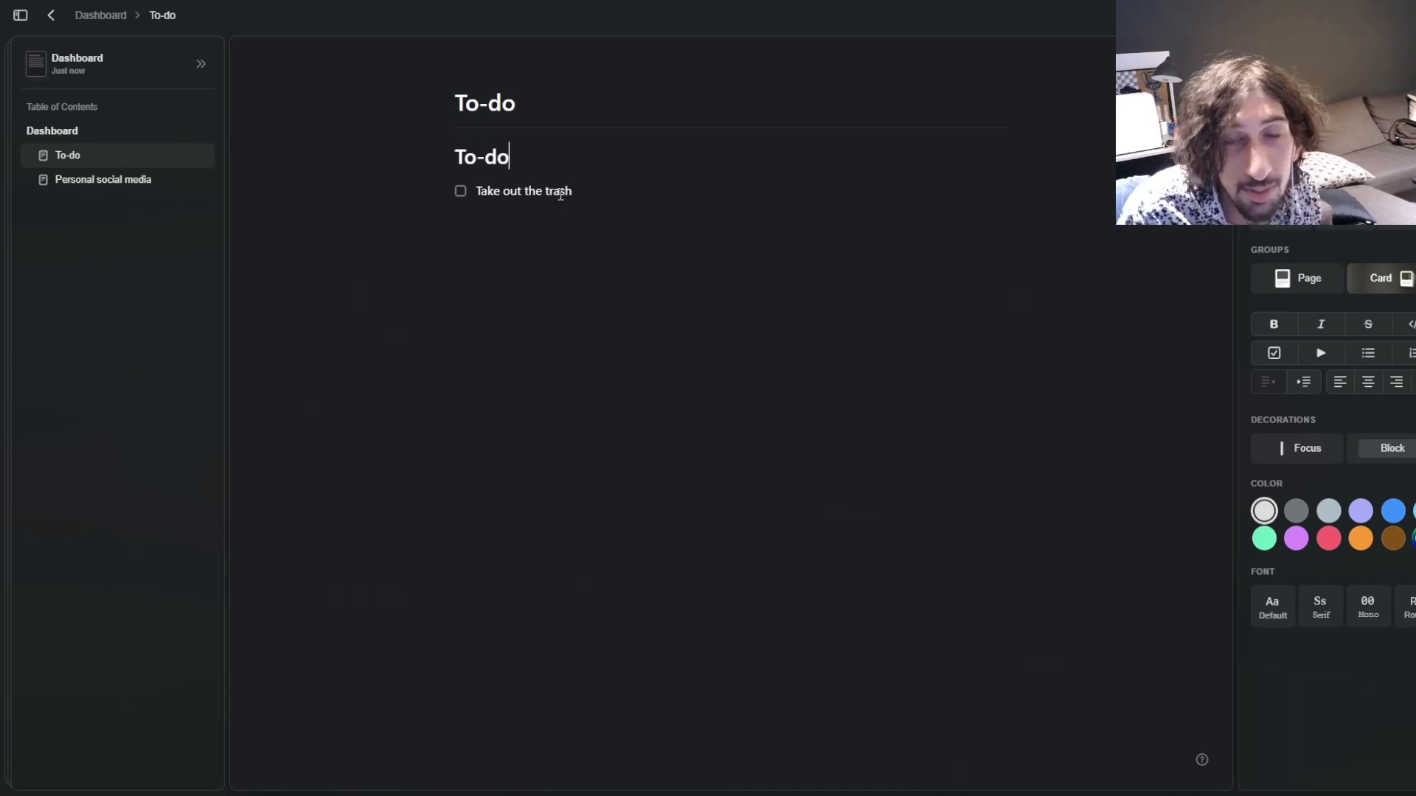
Add a "doing" heading below the "Take out the trash" task.
left_click(600, 190)
key("Return")
key("Return")
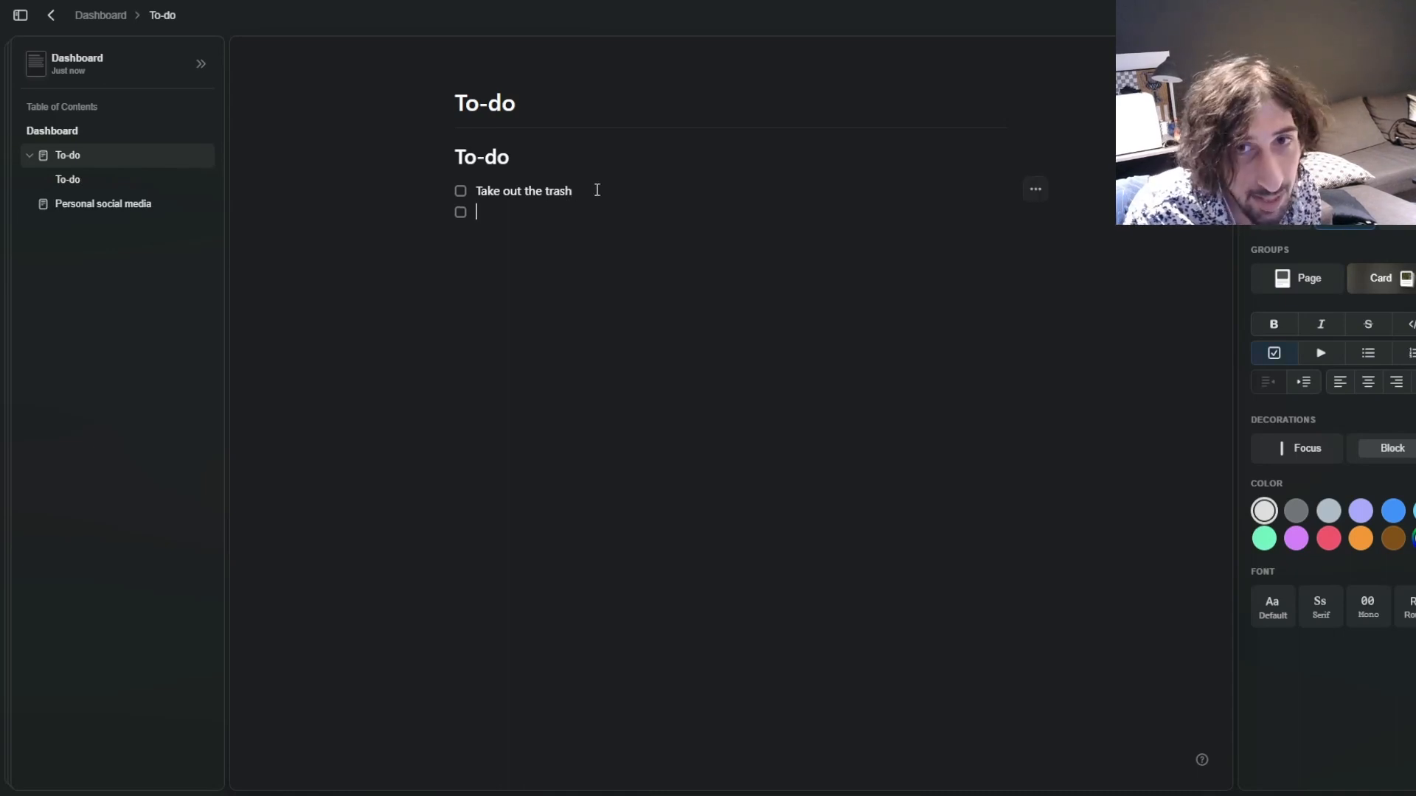
type("#")
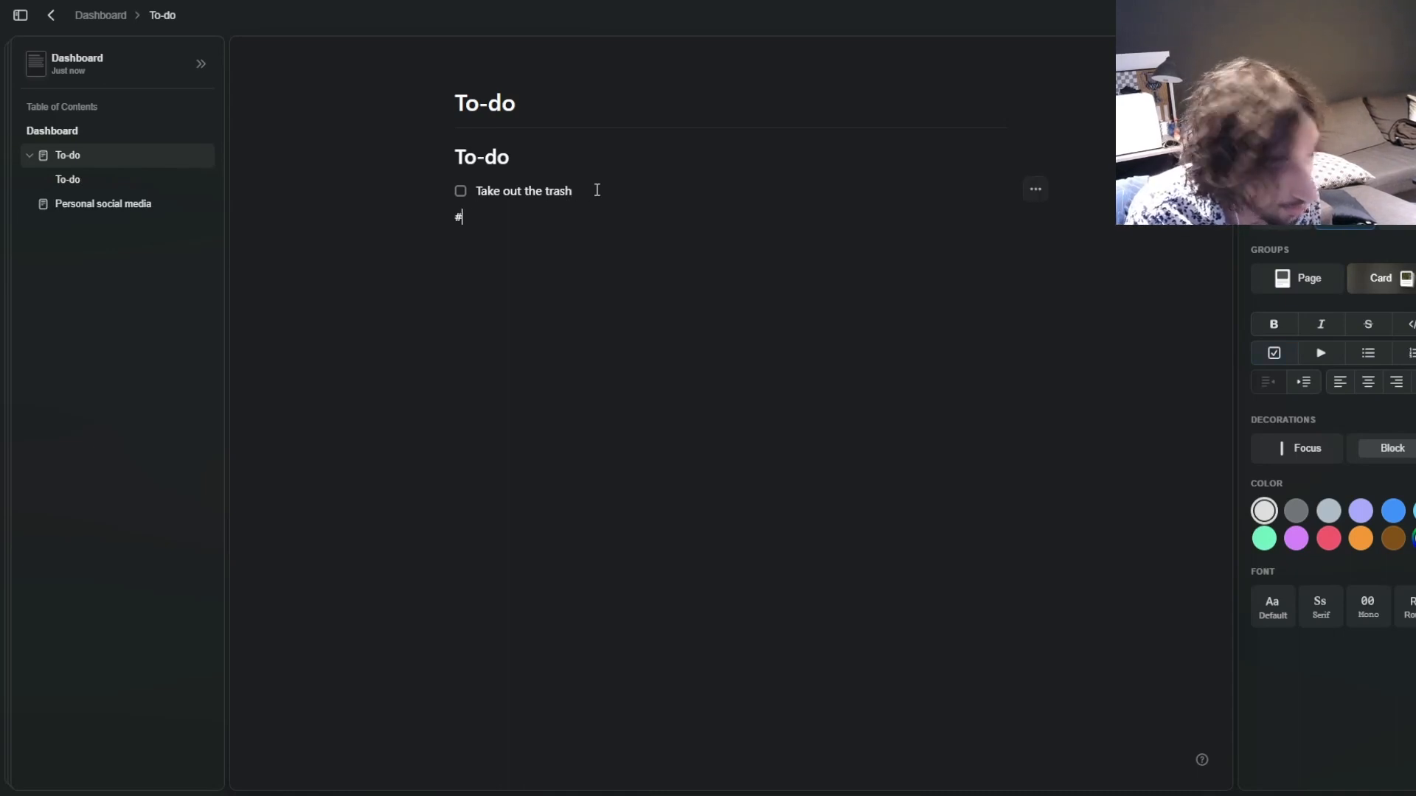
type("# doing")
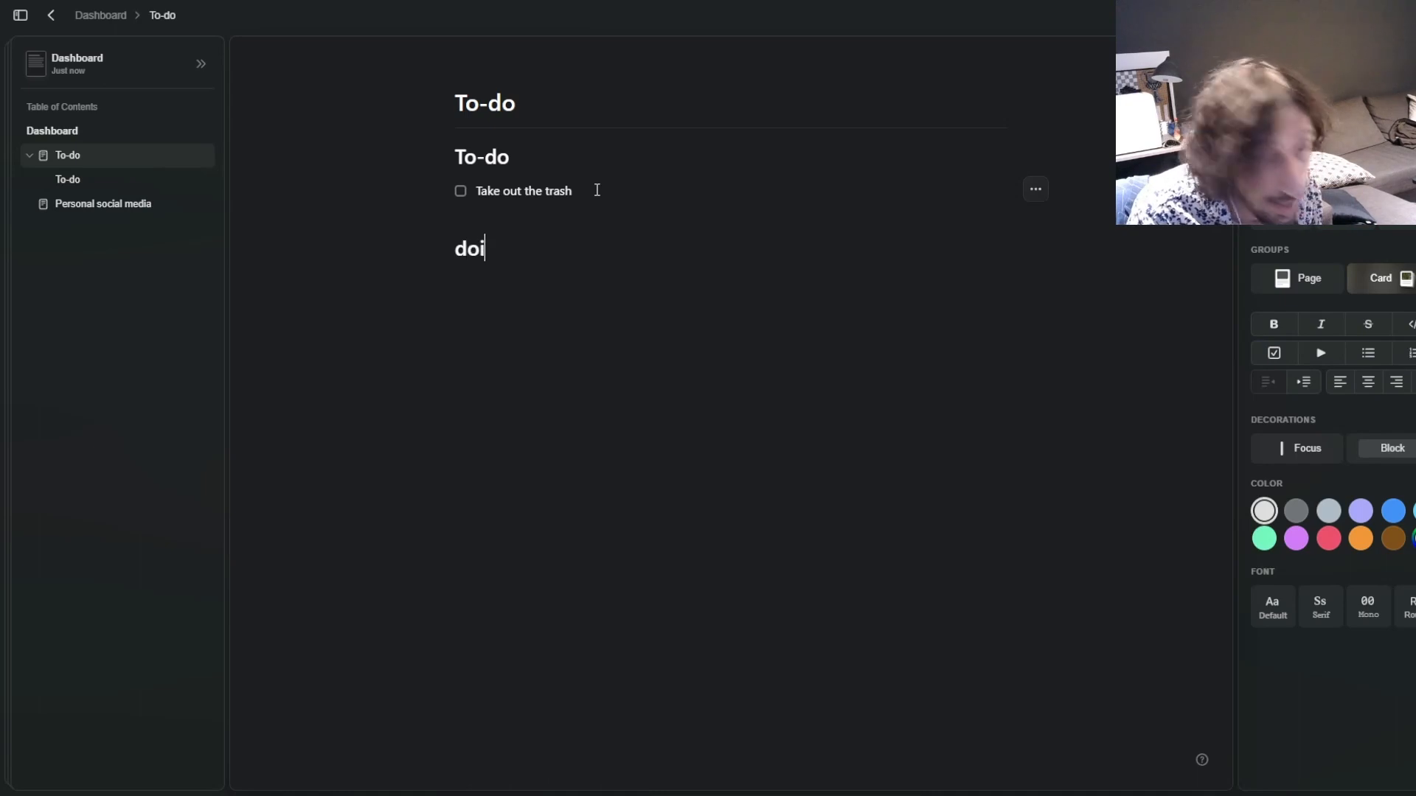
key("Return")
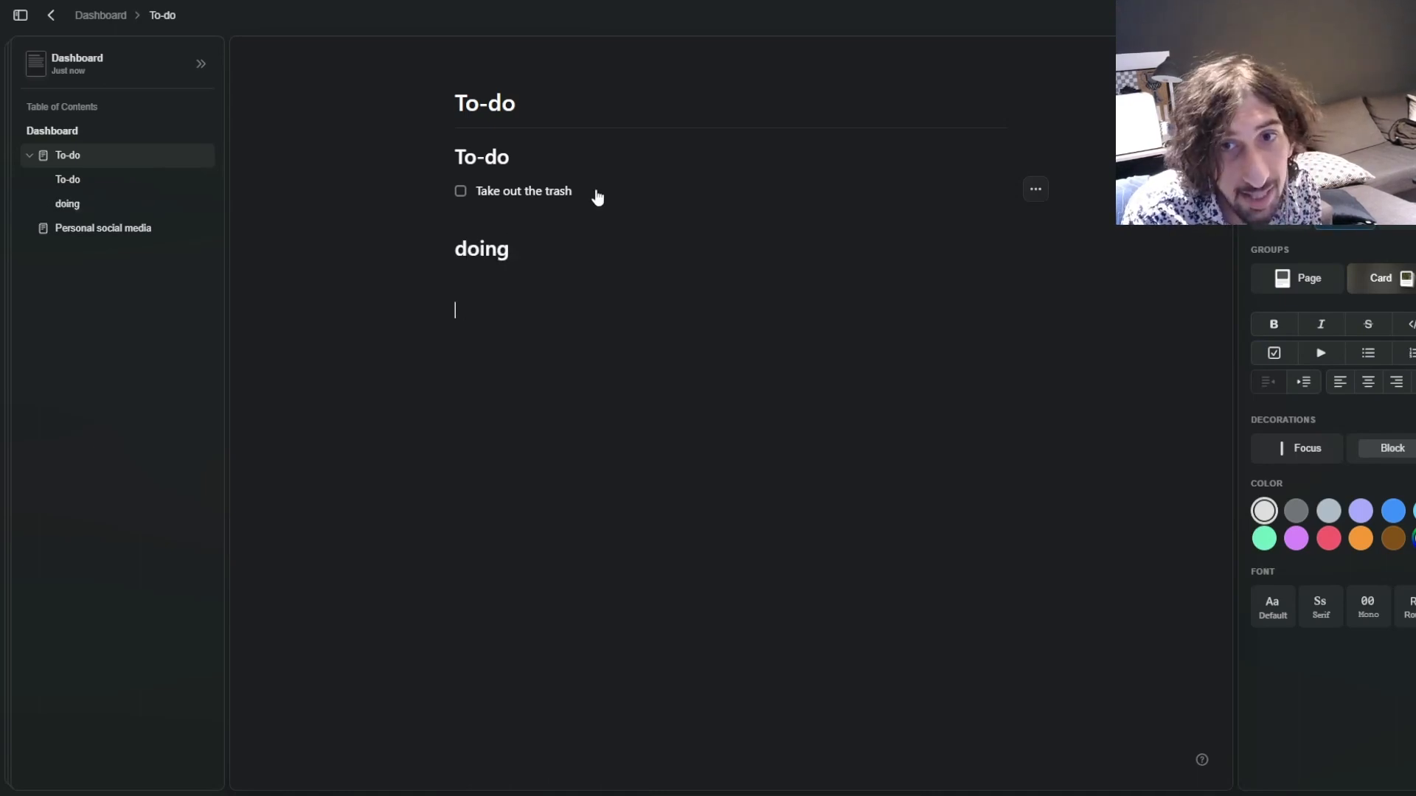
Add a "done" heading below the "doing" section of the To-do page.
type("/")
key("BackSpace")
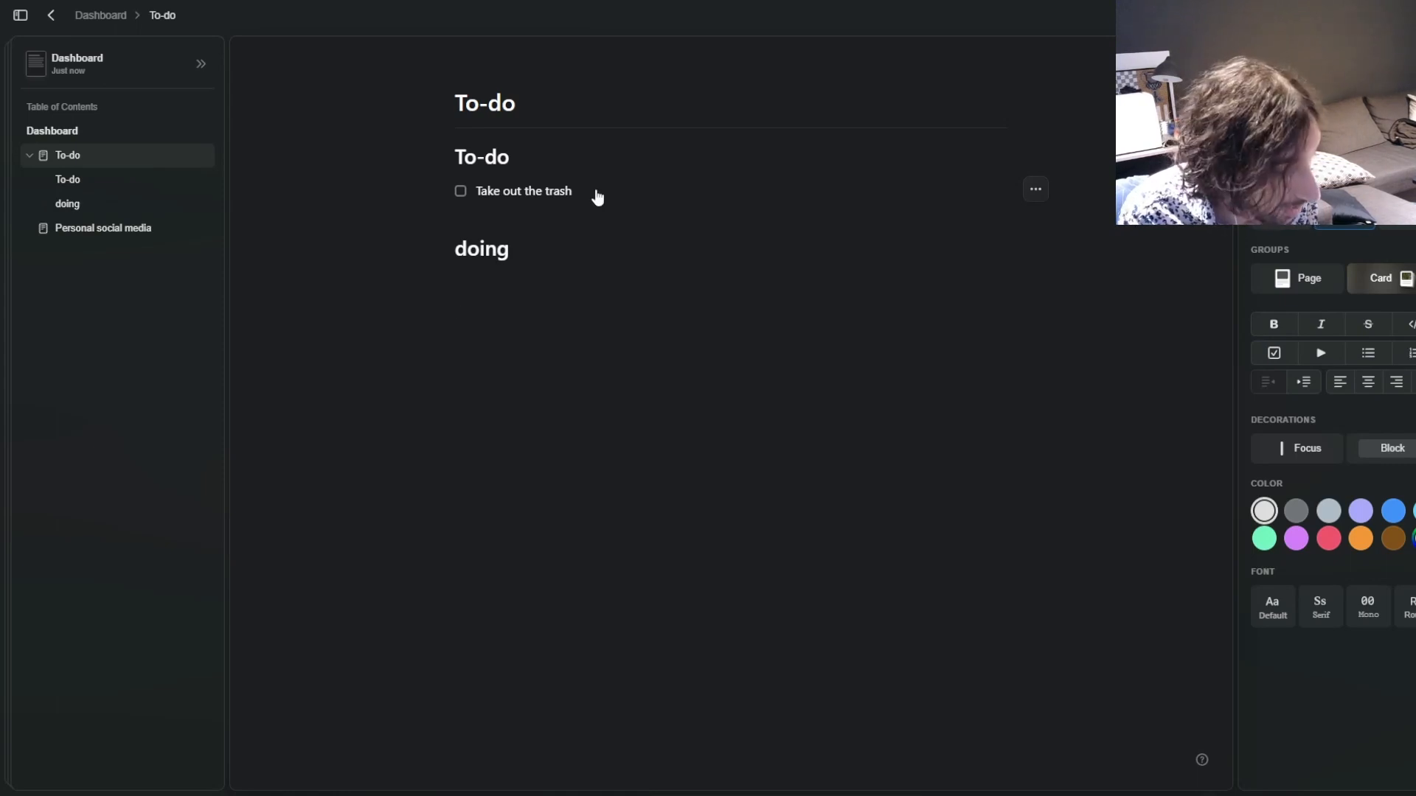
type("# ")
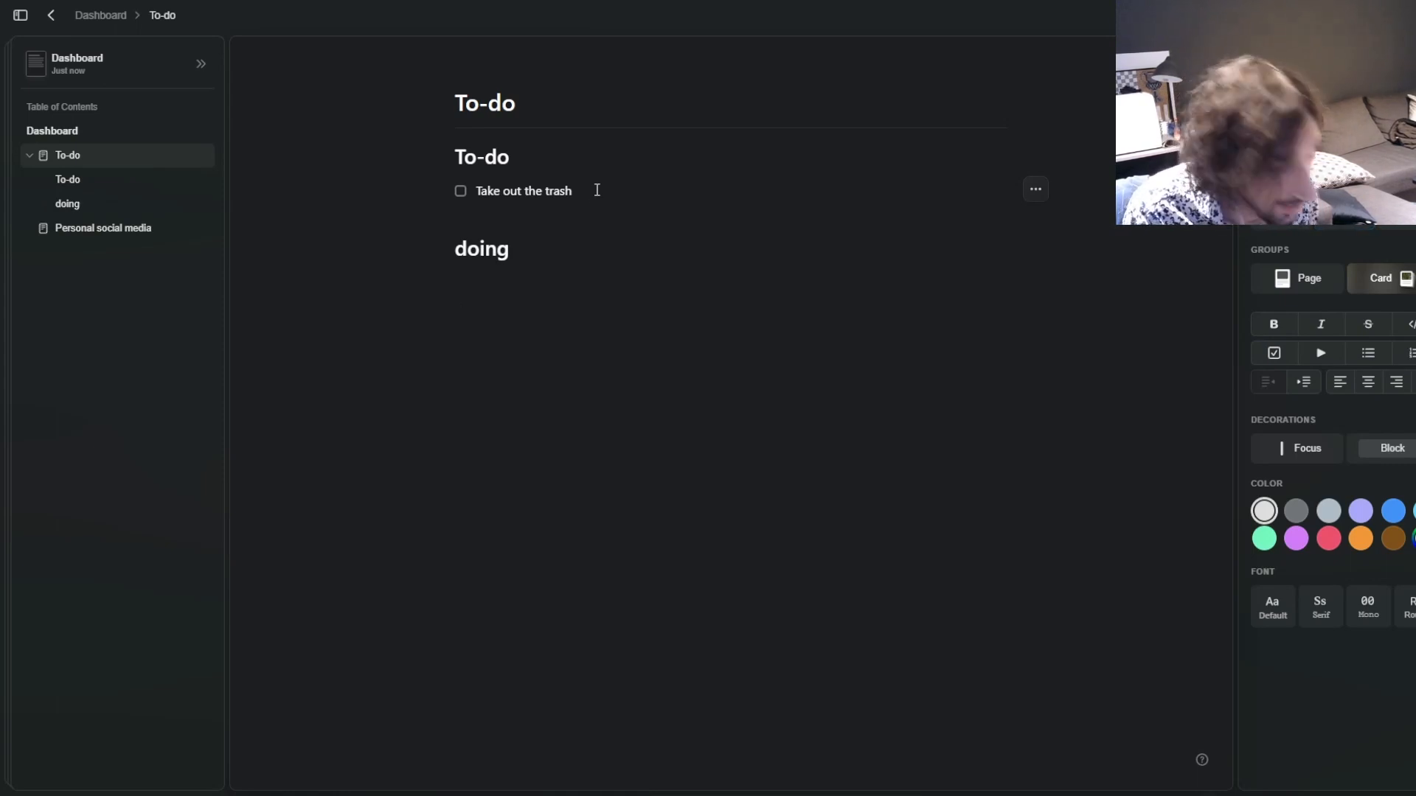
type("done")
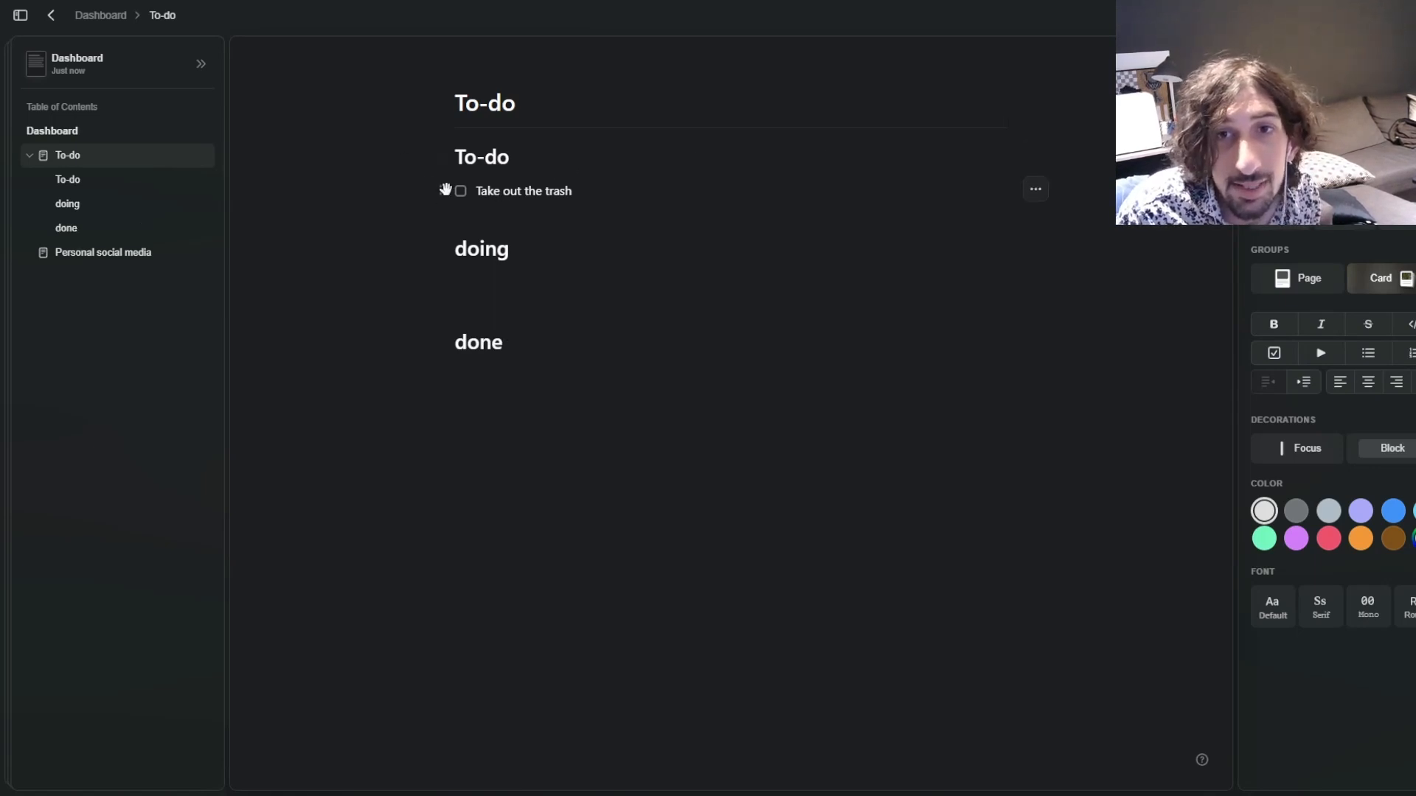
mouse_move(443, 192)
left_mouse_down()
mouse_move(478, 302)
mouse_move(444, 253)
mouse_move(465, 360)
mouse_move(440, 170)
left_mouse_up()
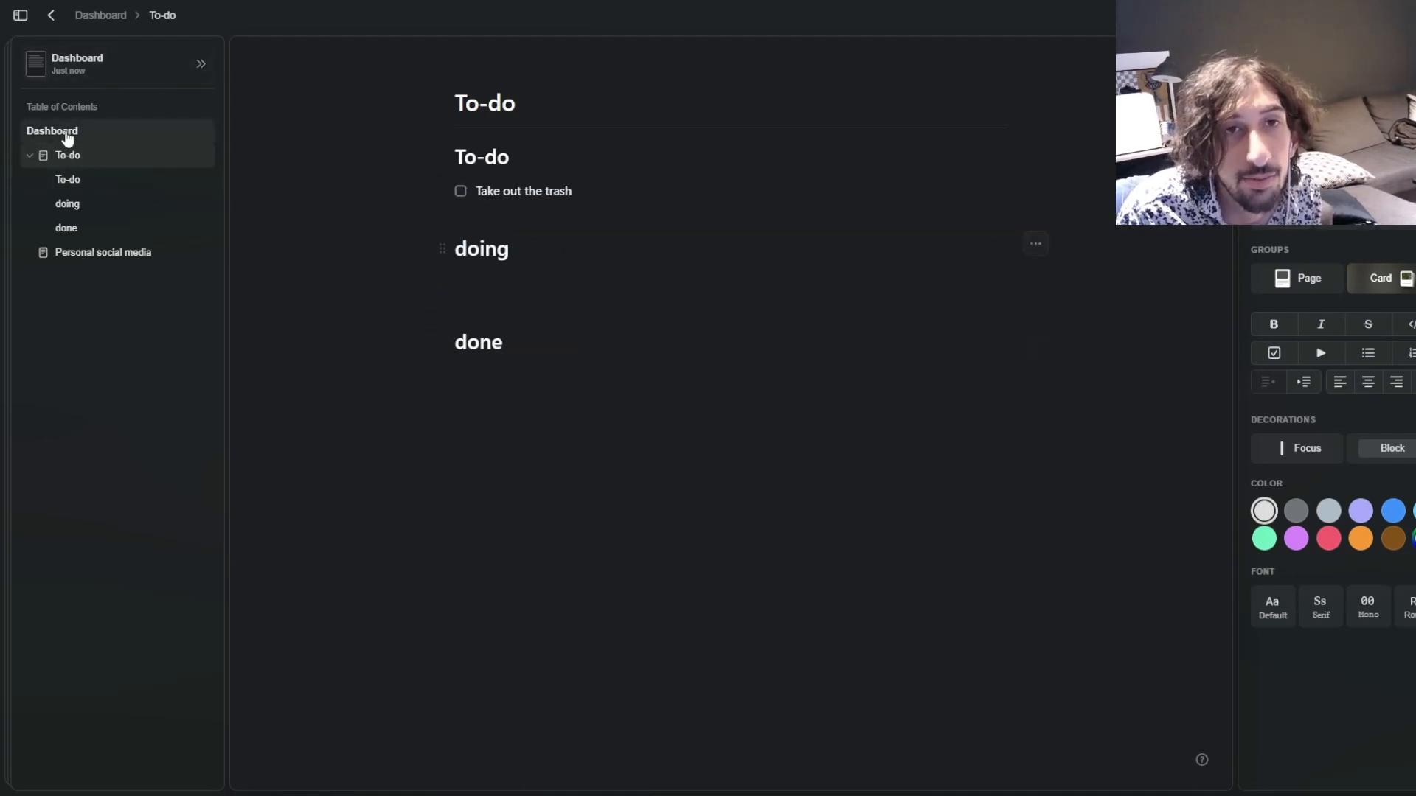
Leave the To-do page for the space's home page and delete the Dashboard document.
left_click(83, 16)
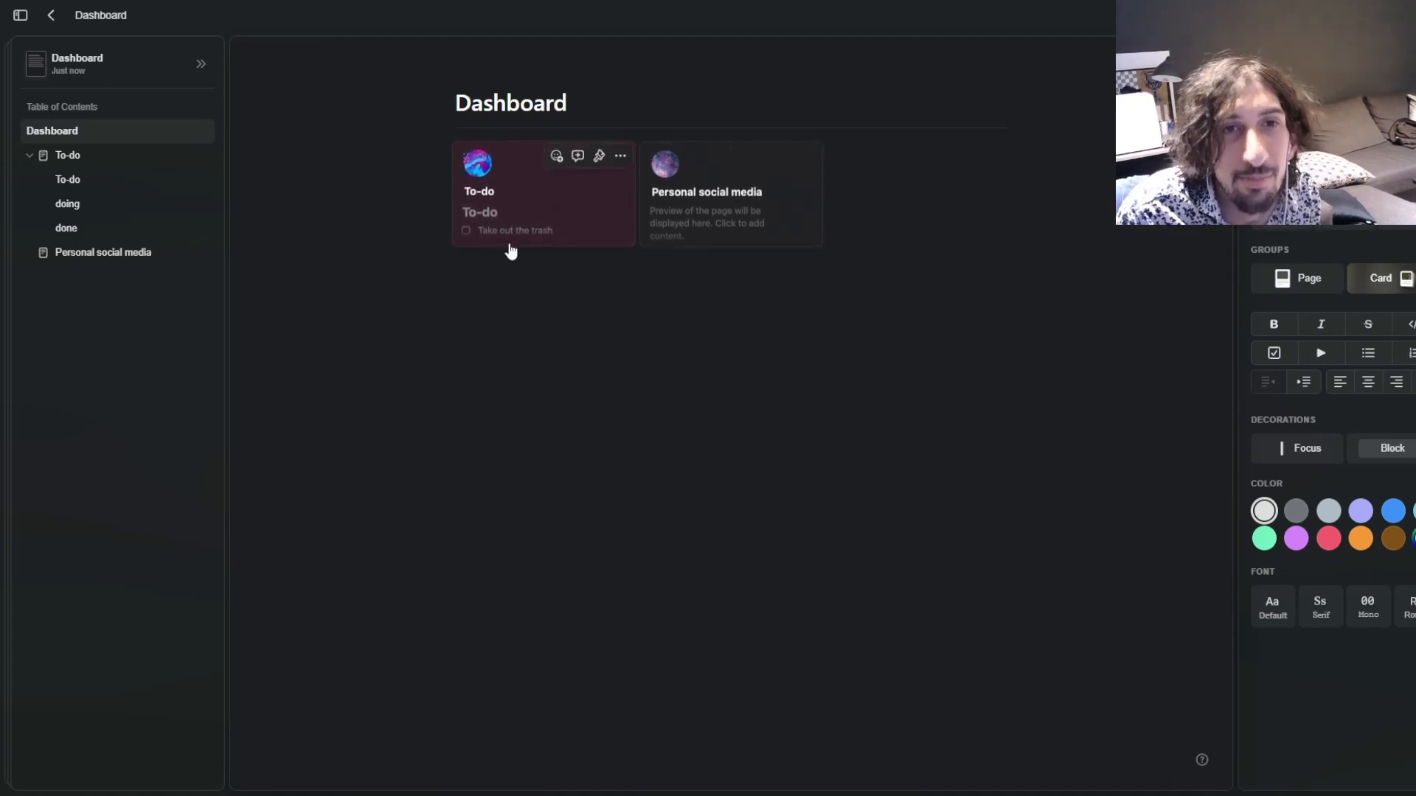
left_click(53, 16)
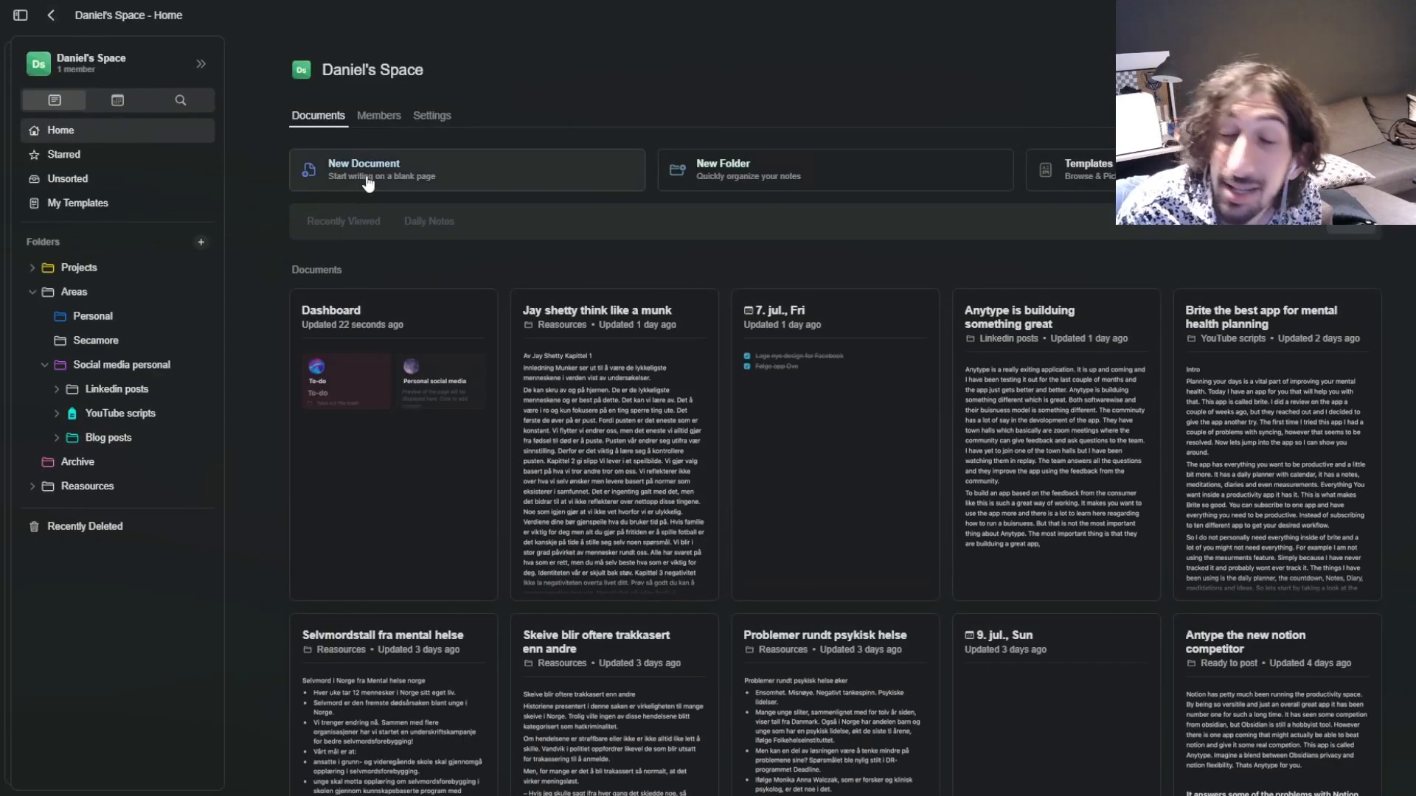
mouse_move(479, 318)
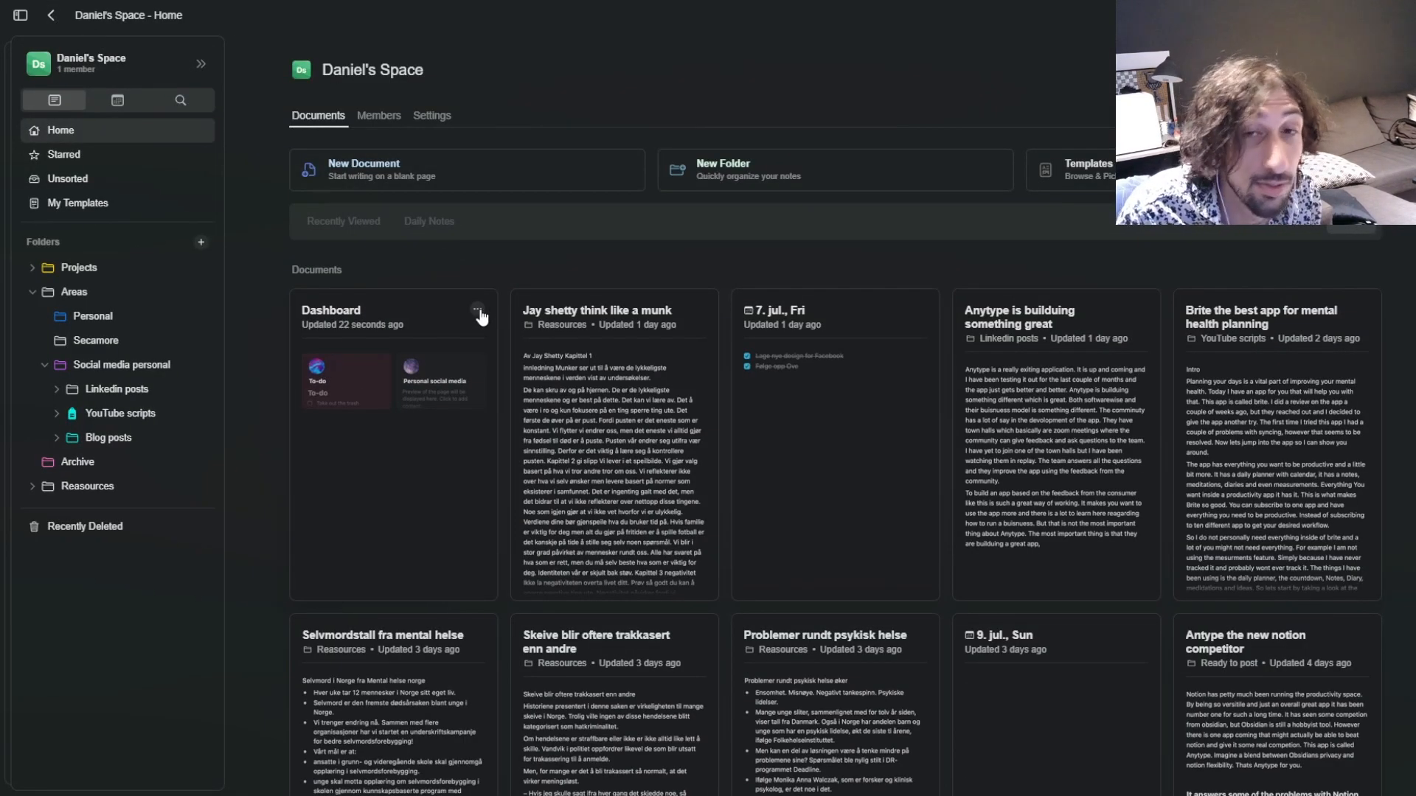
left_click(477, 311)
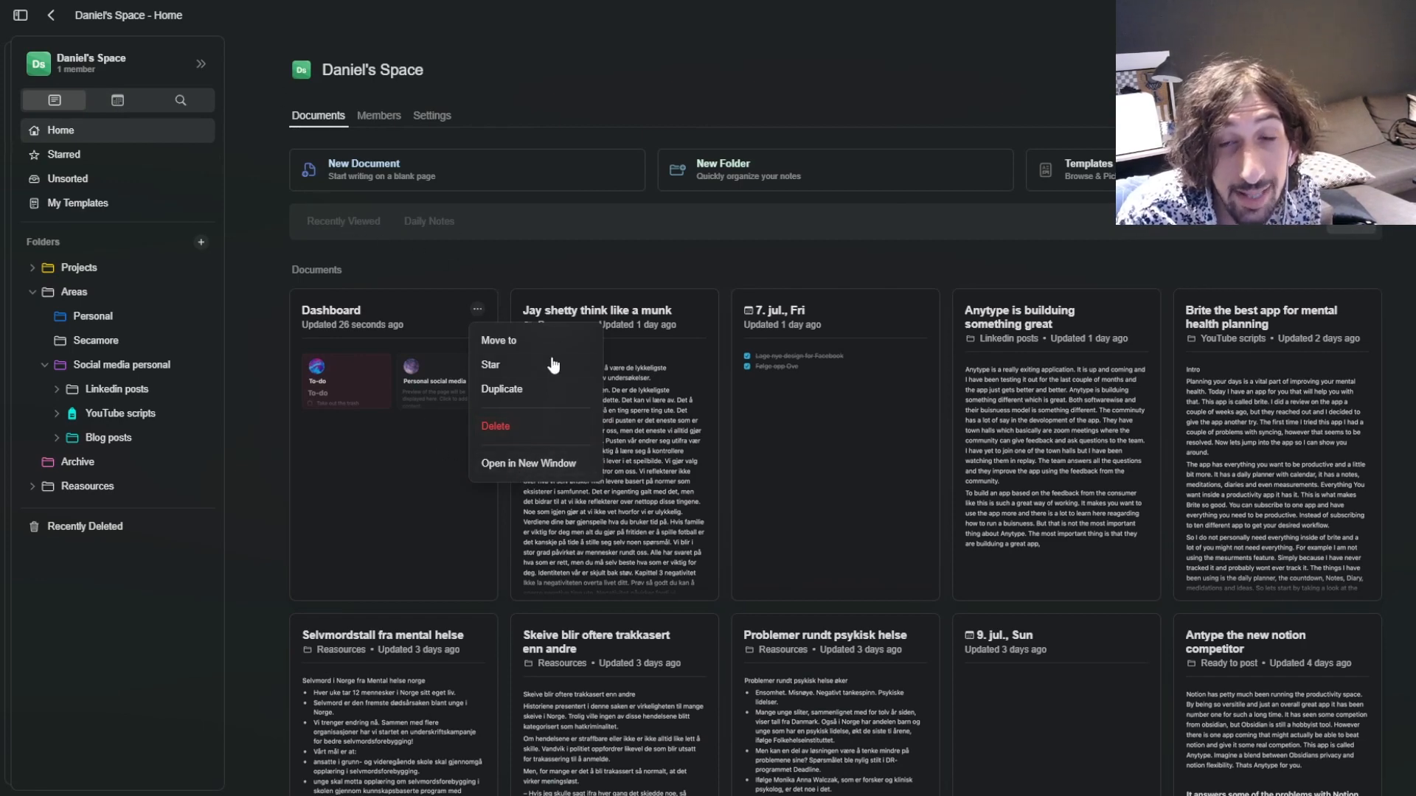
left_click(519, 435)
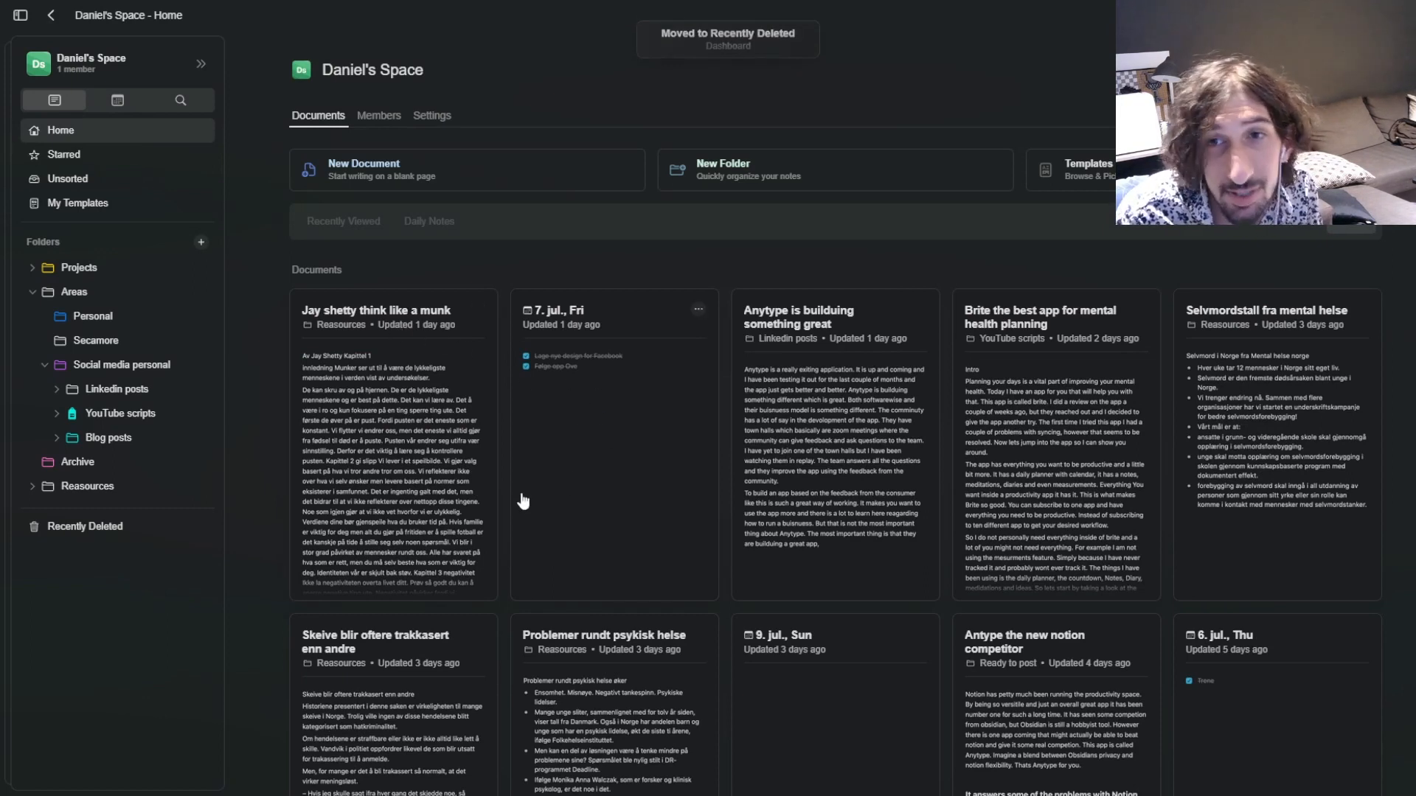
Collapse the Areas folder and look over the document overview on the home page.
left_click(28, 294)
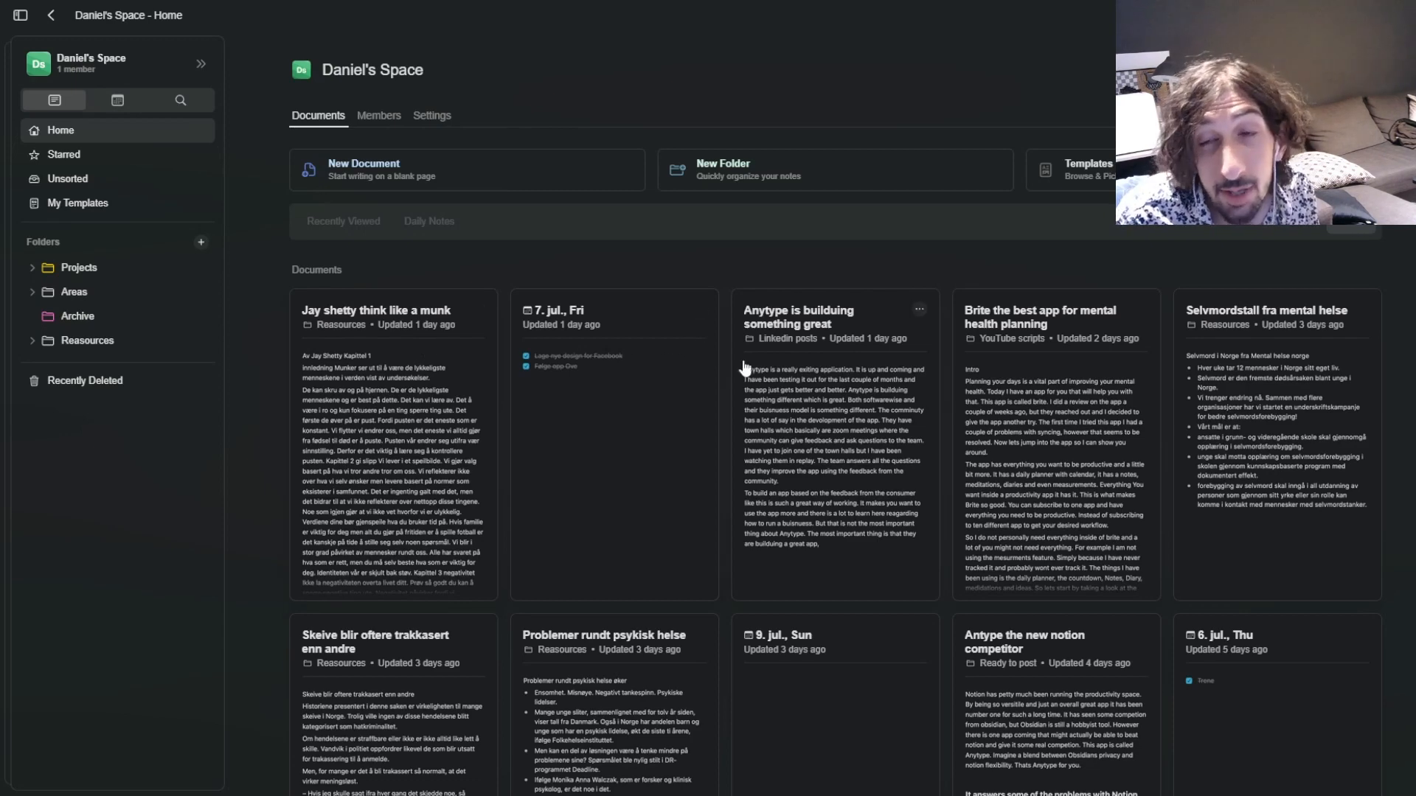
scroll(708, 369, "down", 3)
scroll(706, 357, "up", 3)
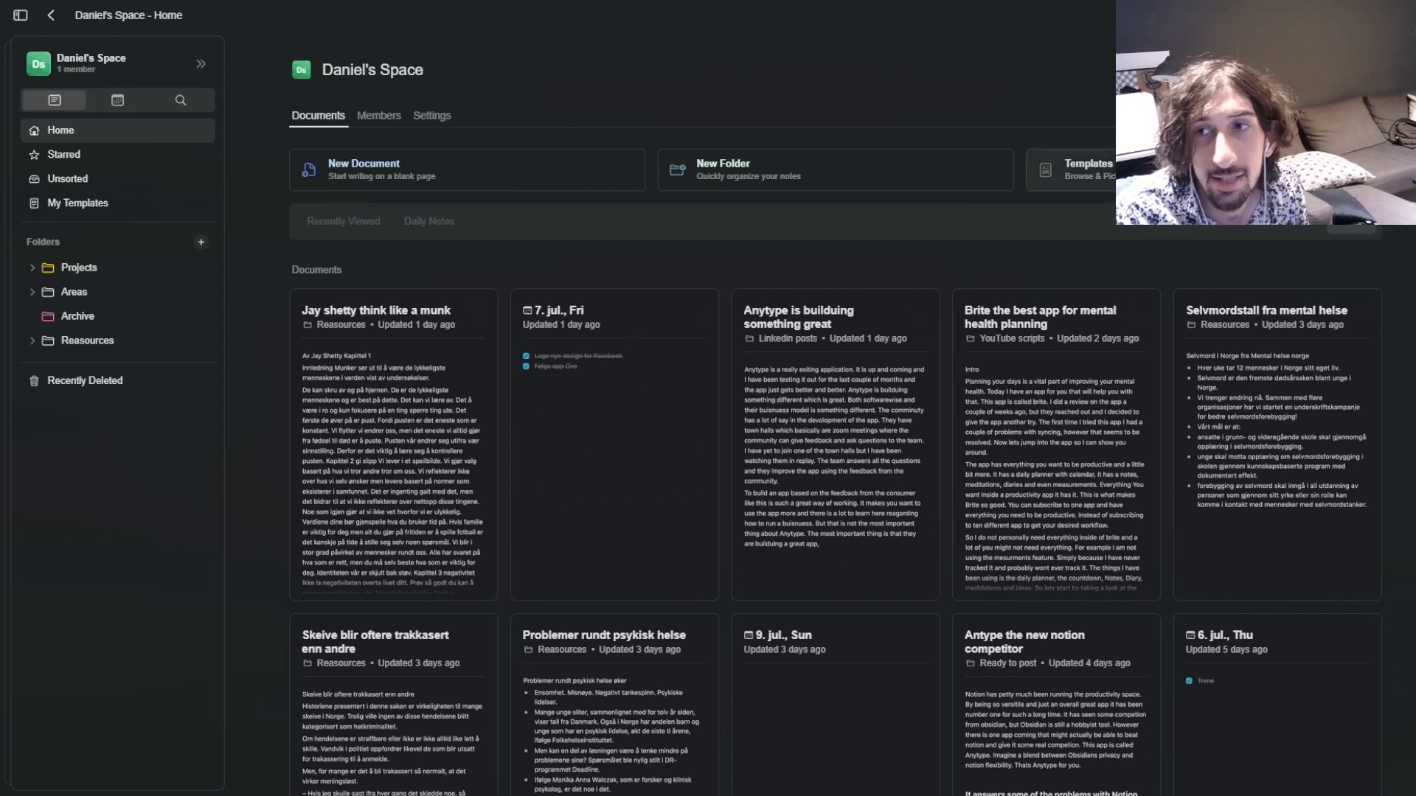
Browse the template gallery's categories, from Craft for Freelancers and Self-Improvement through Tables, Events and Students.
left_click(1069, 169)
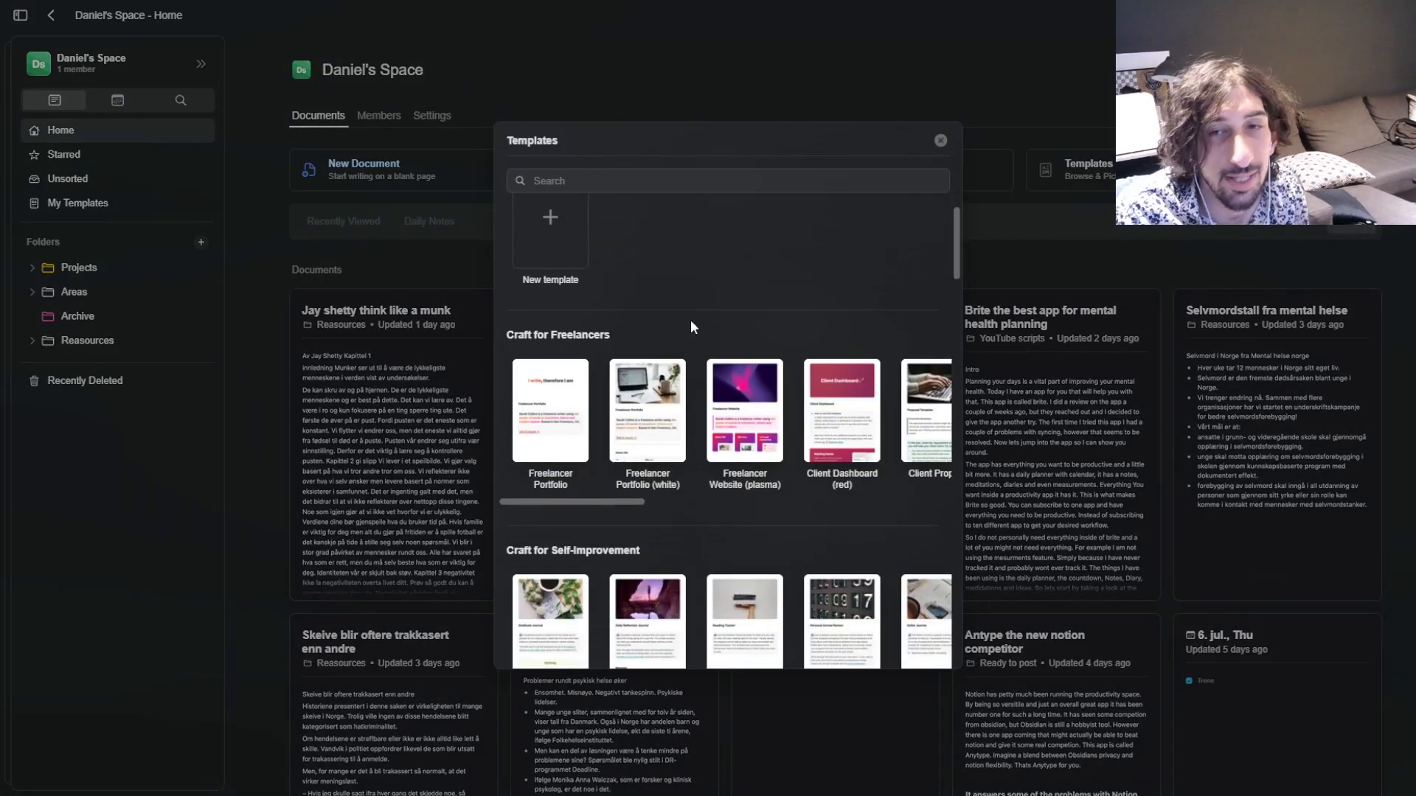
scroll(742, 400, "down", 3)
left_click_drag(590, 348, 560, 365)
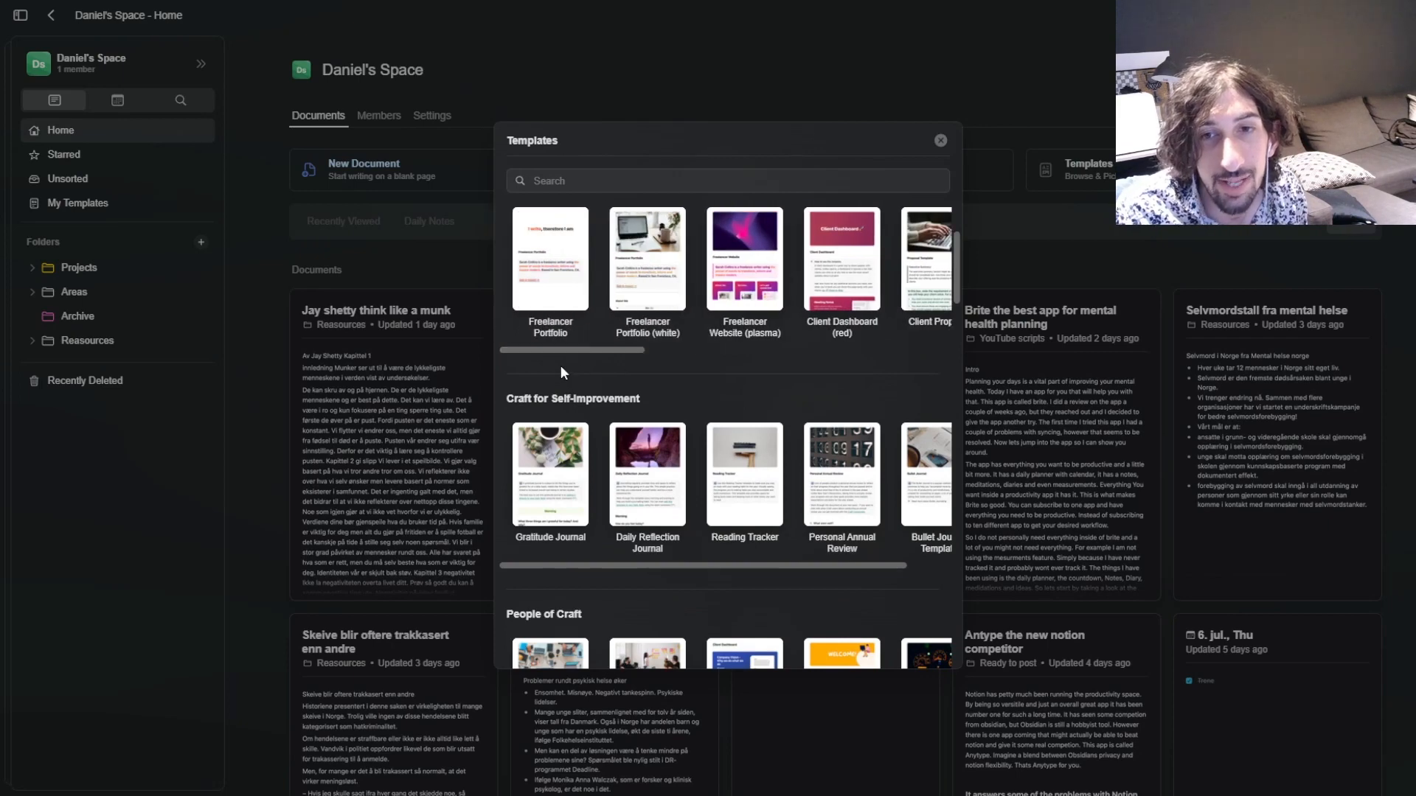
scroll(627, 408, "down", 2)
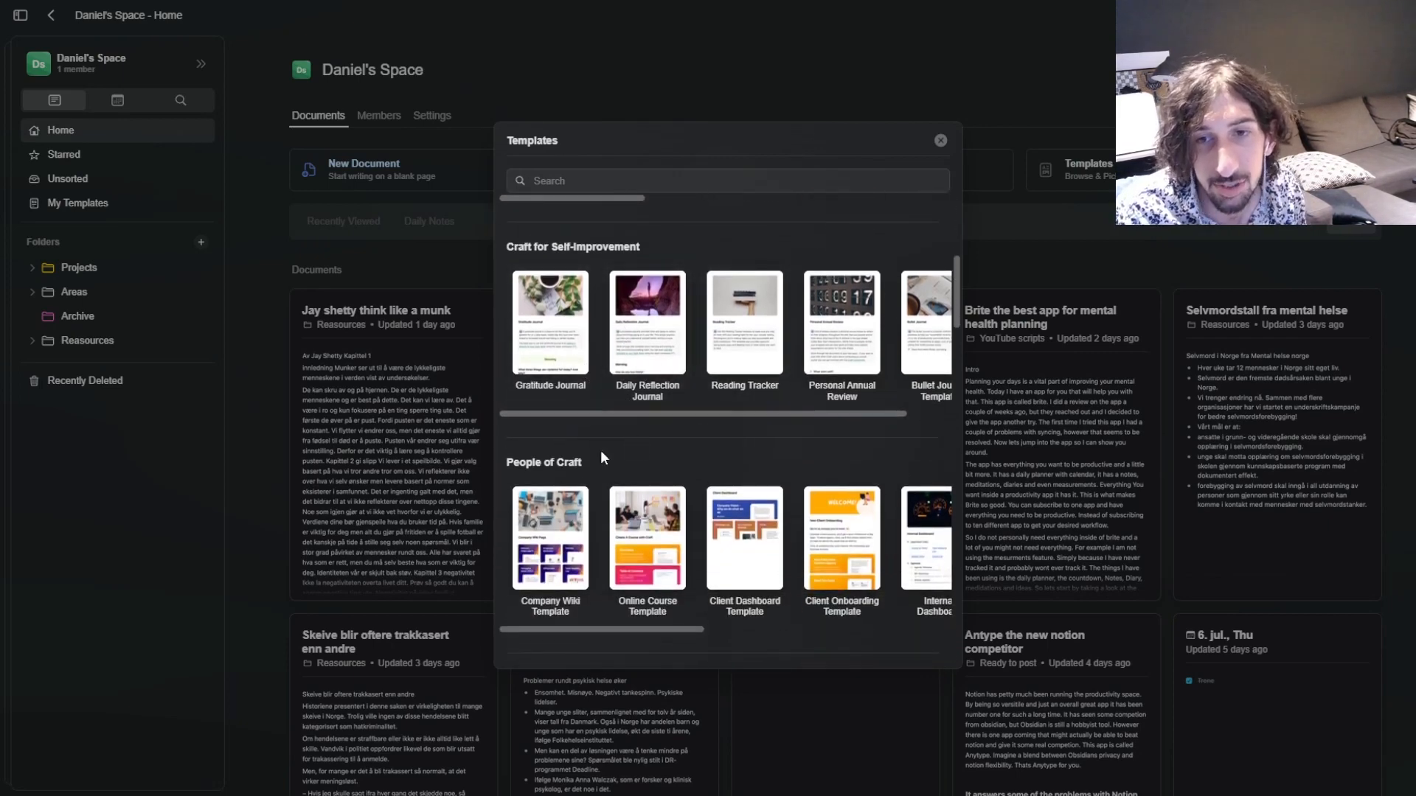
scroll(600, 453, "down", 2)
scroll(645, 434, "down", 2)
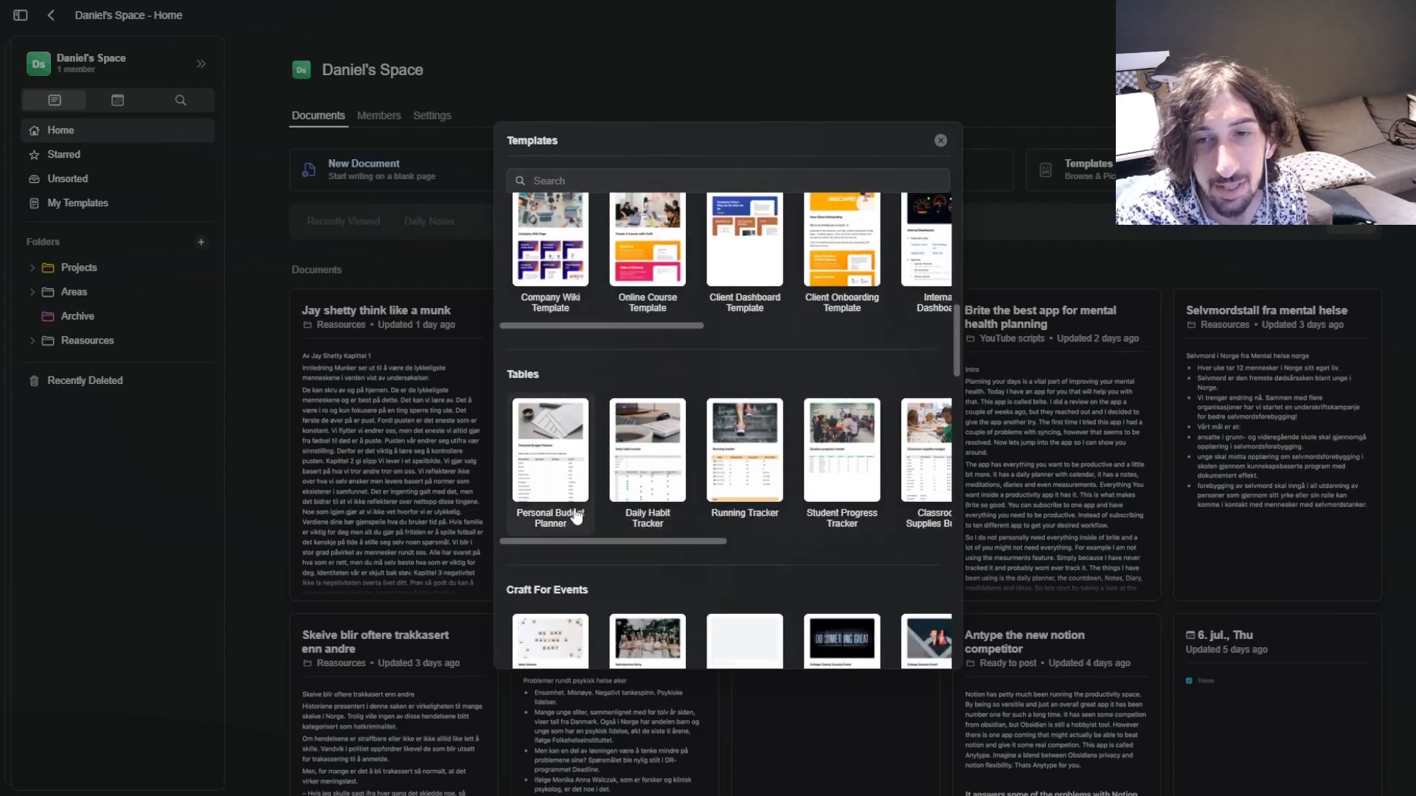
mouse_move(648, 542)
left_mouse_down()
mouse_move(873, 545)
mouse_move(634, 545)
left_mouse_up()
scroll(619, 524, "down", 3)
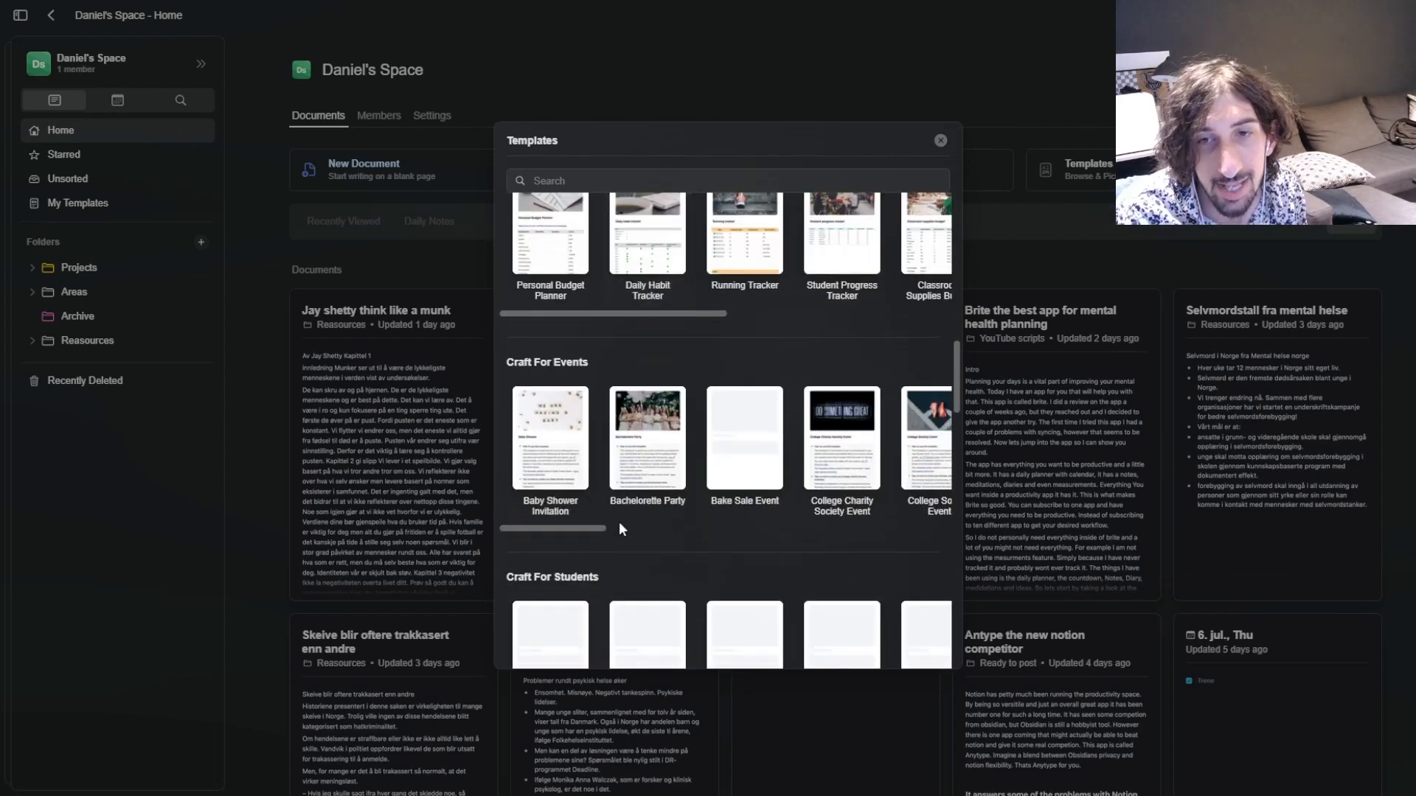
scroll(556, 490, "down", 2)
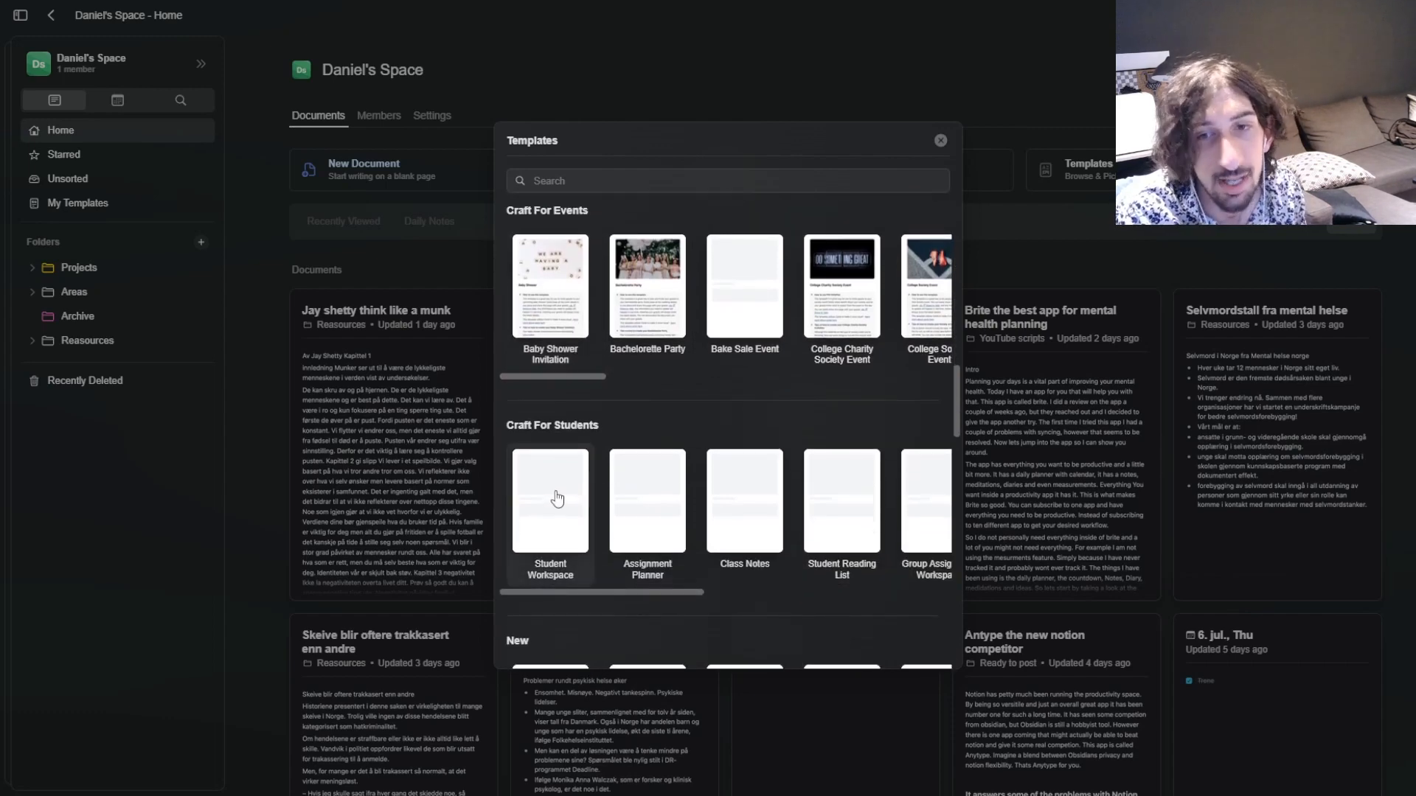
Create a document from the Goal Tracking template in the Personal category and look over its monthly Goals table.
scroll(583, 508, "down", 1)
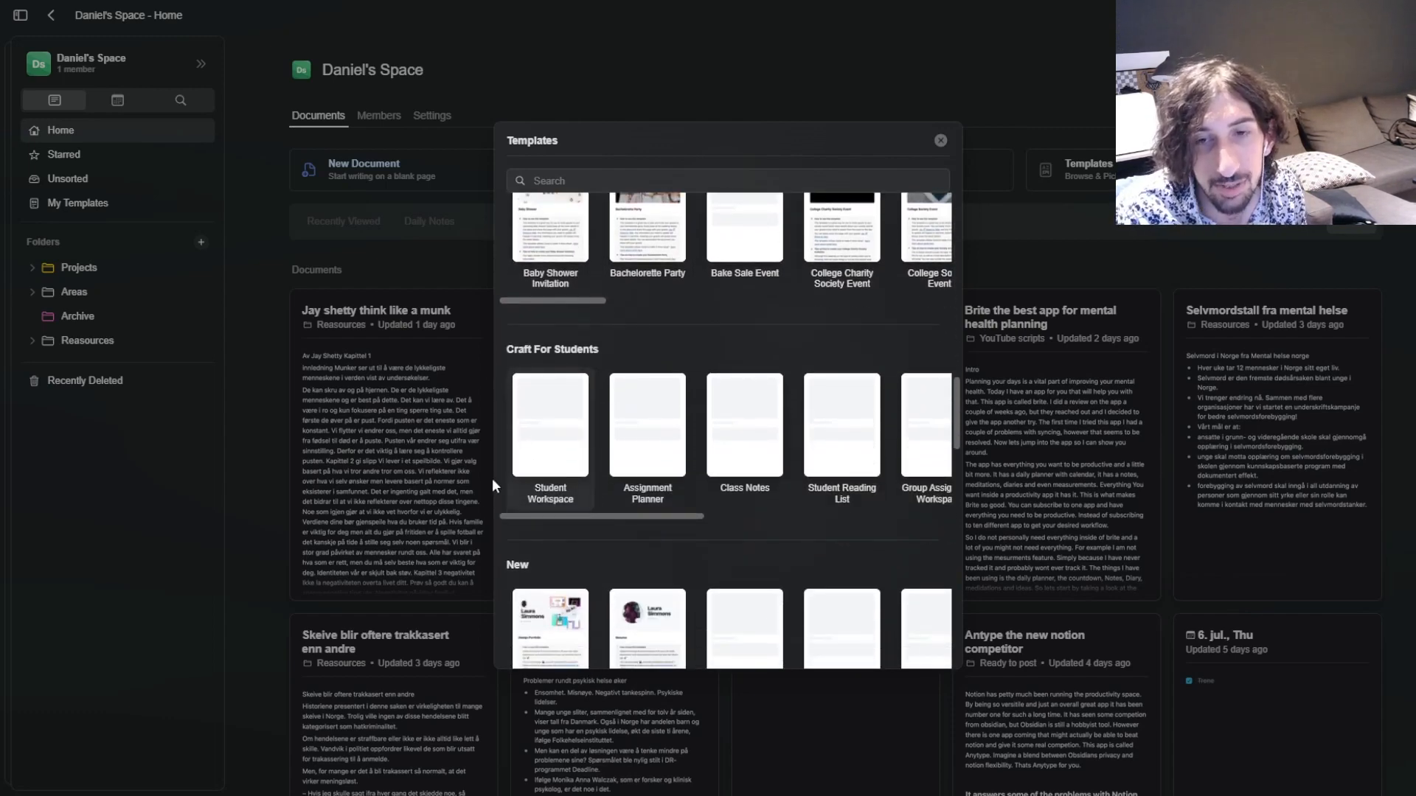
left_click_drag(622, 519, 565, 507)
scroll(600, 512, "down", 2)
scroll(600, 512, "down", 1)
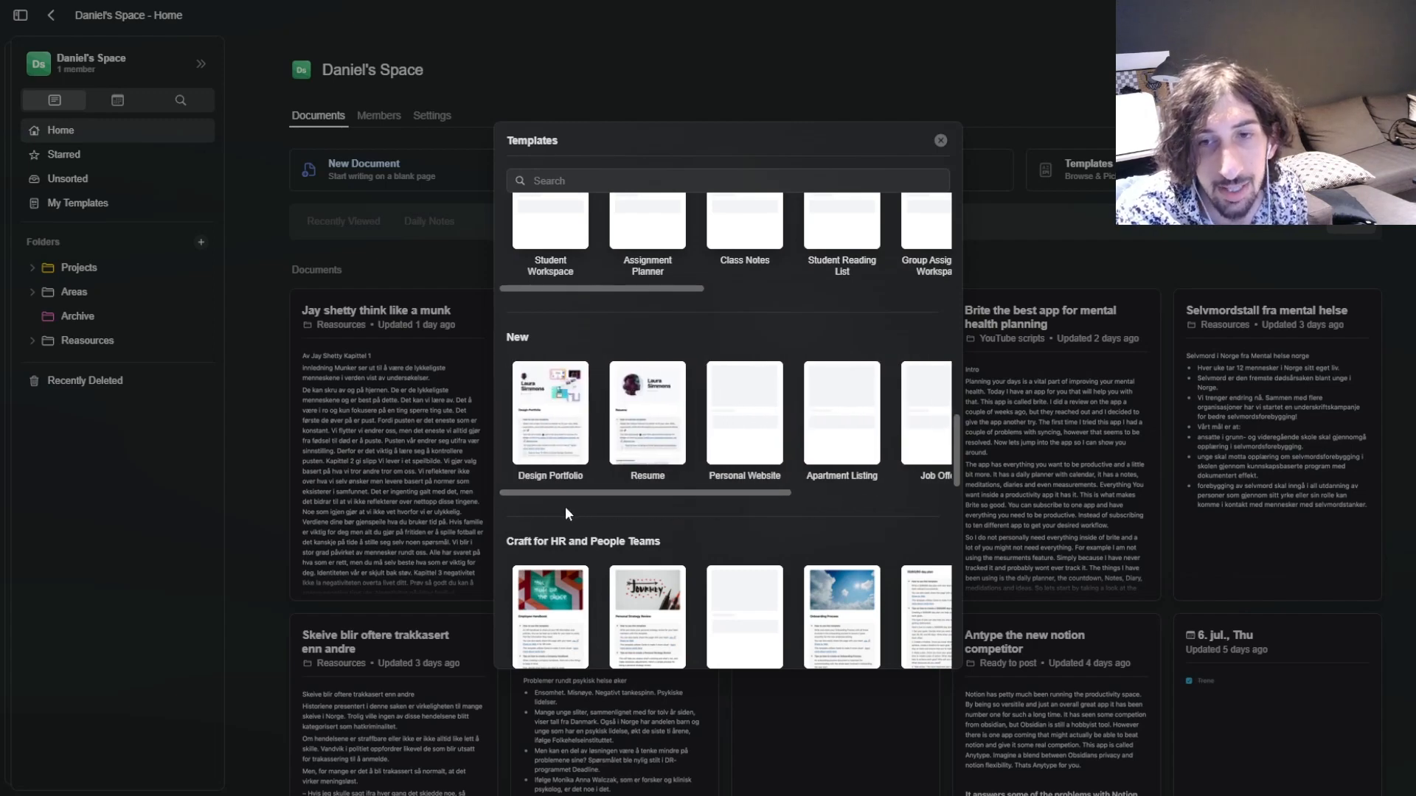
scroll(720, 442, "down", 4)
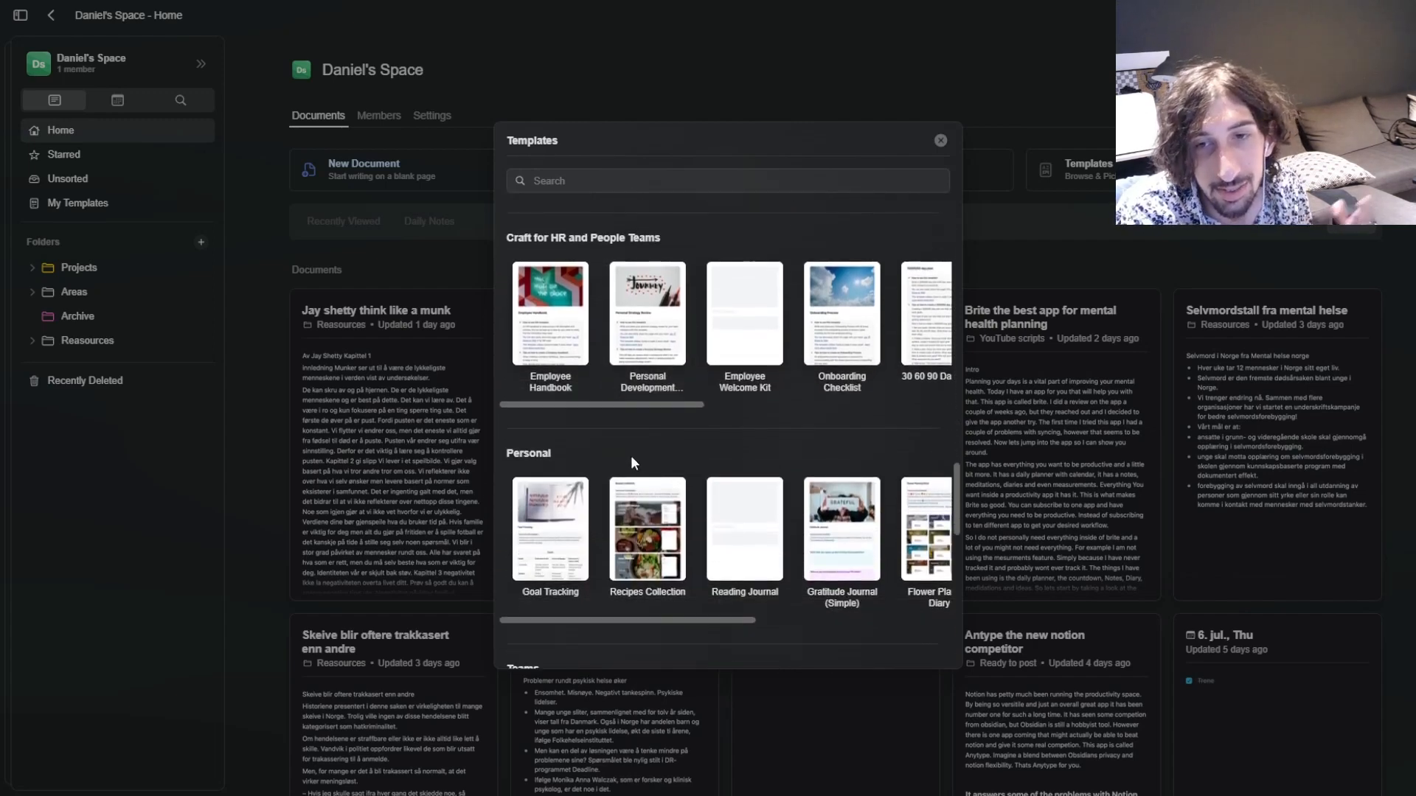
scroll(630, 455, "down", 1)
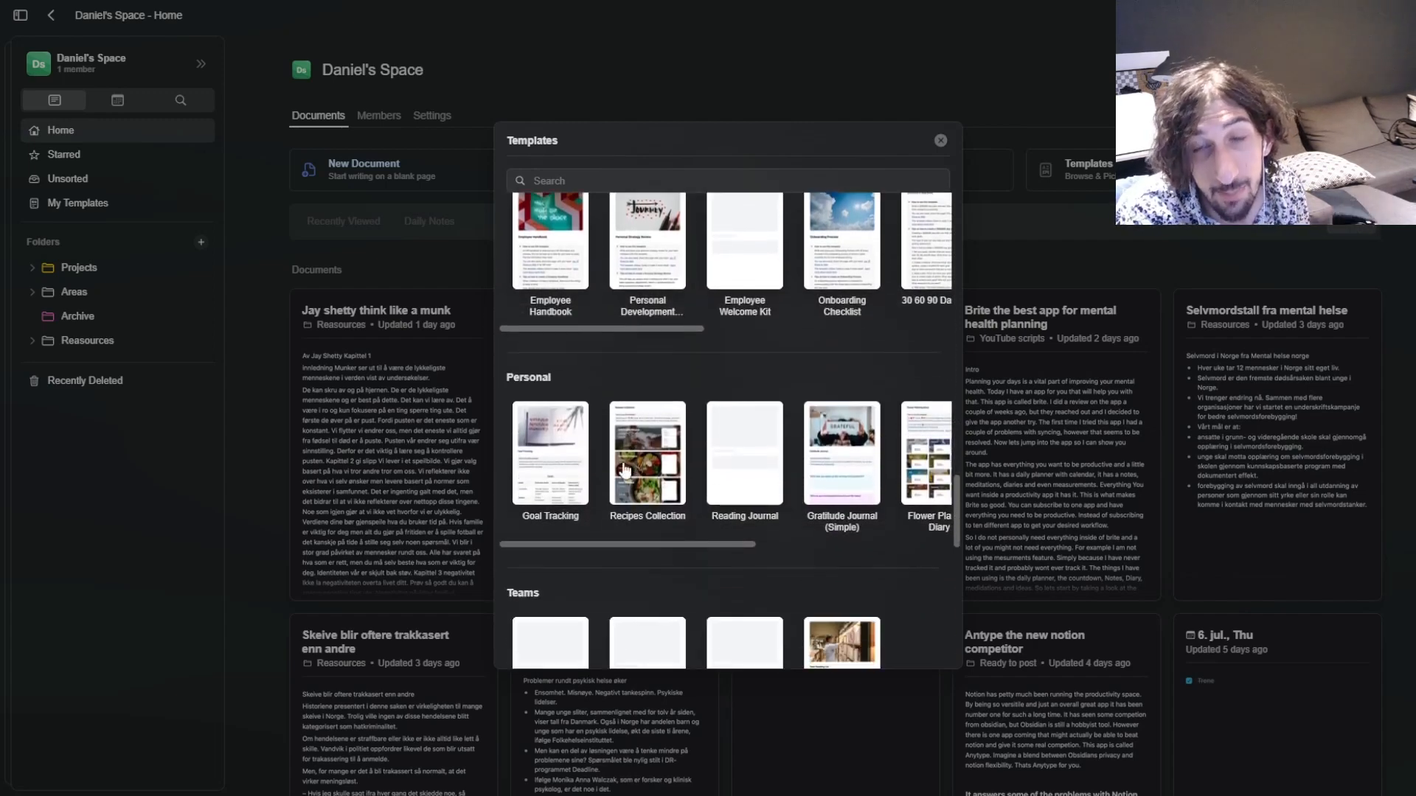
left_click(564, 461)
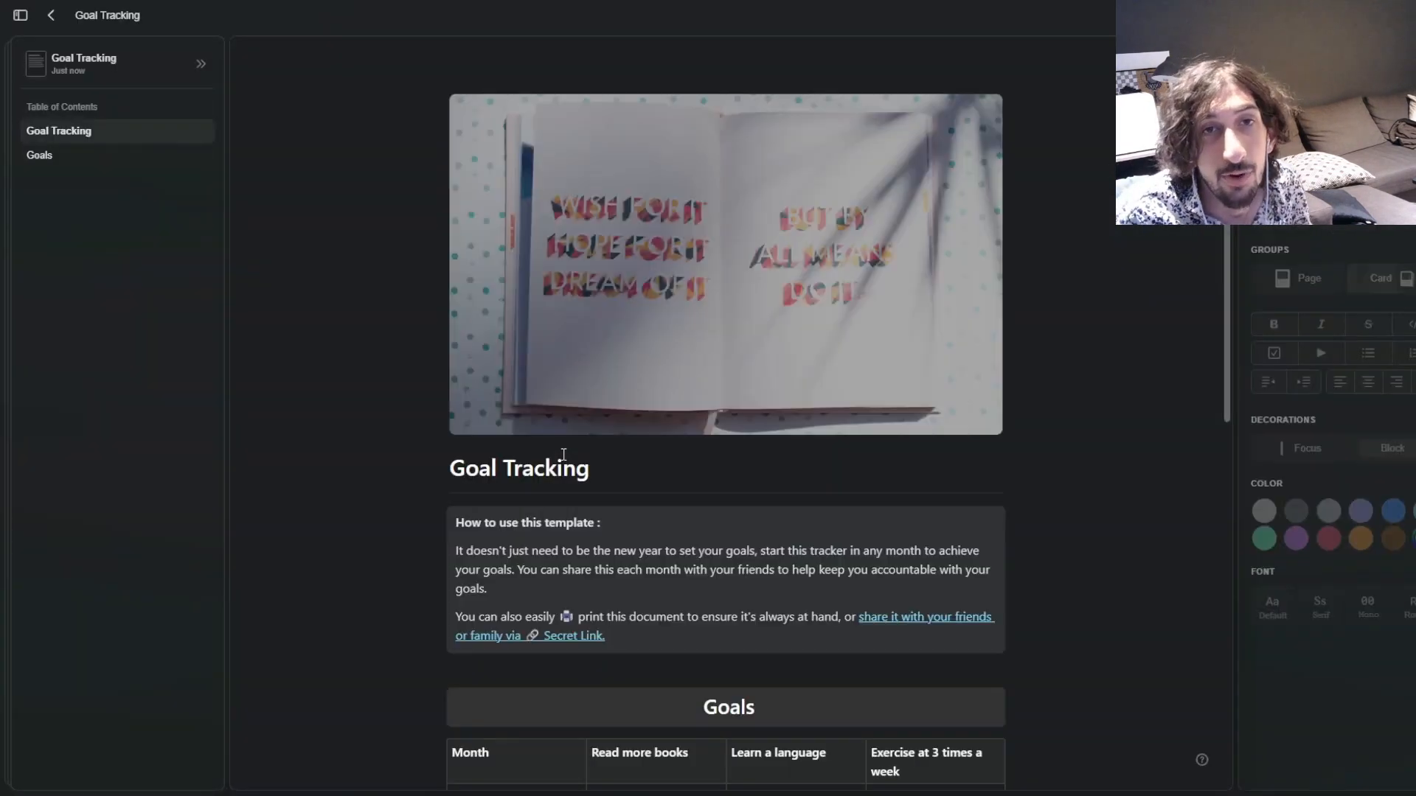
scroll(569, 436, "down", 7)
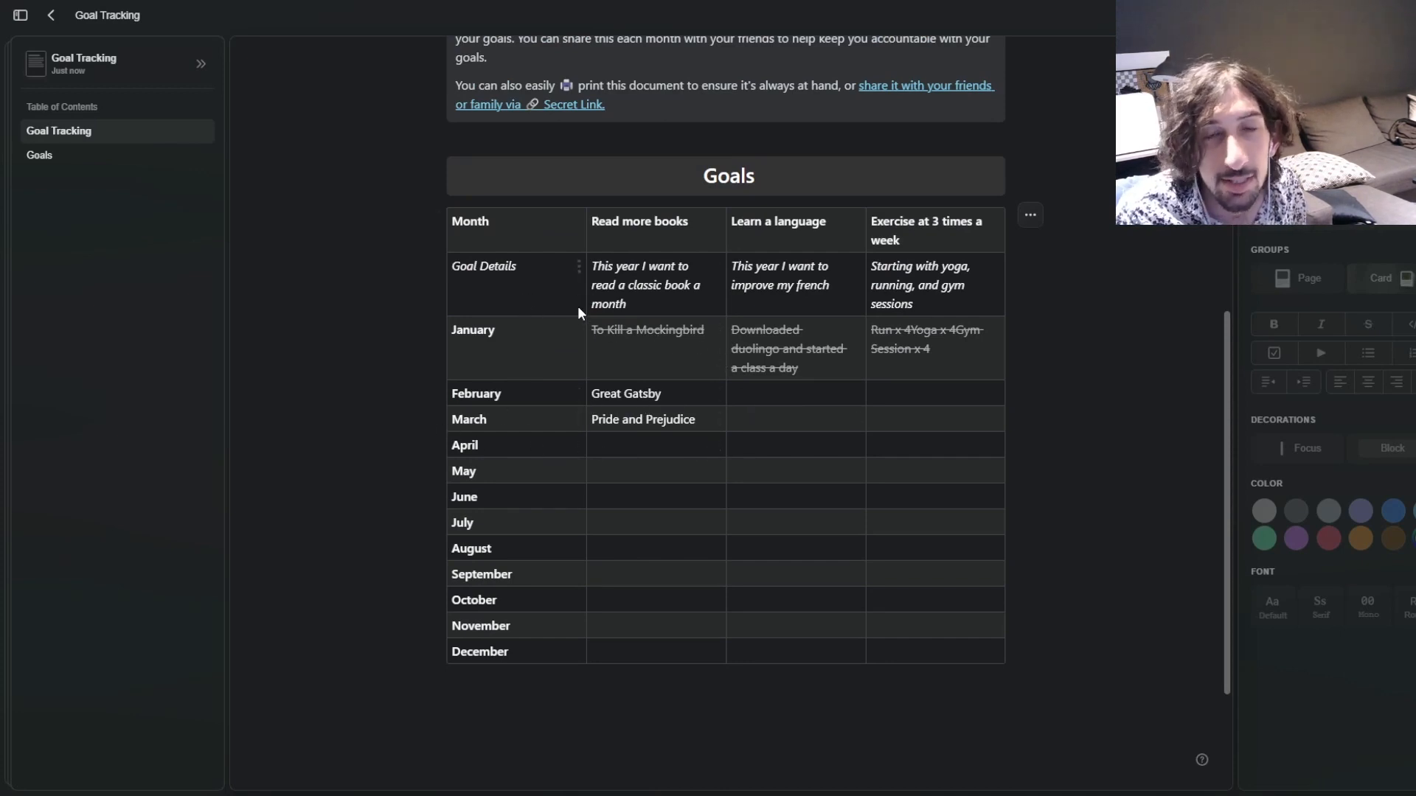
scroll(577, 307, "up", 7)
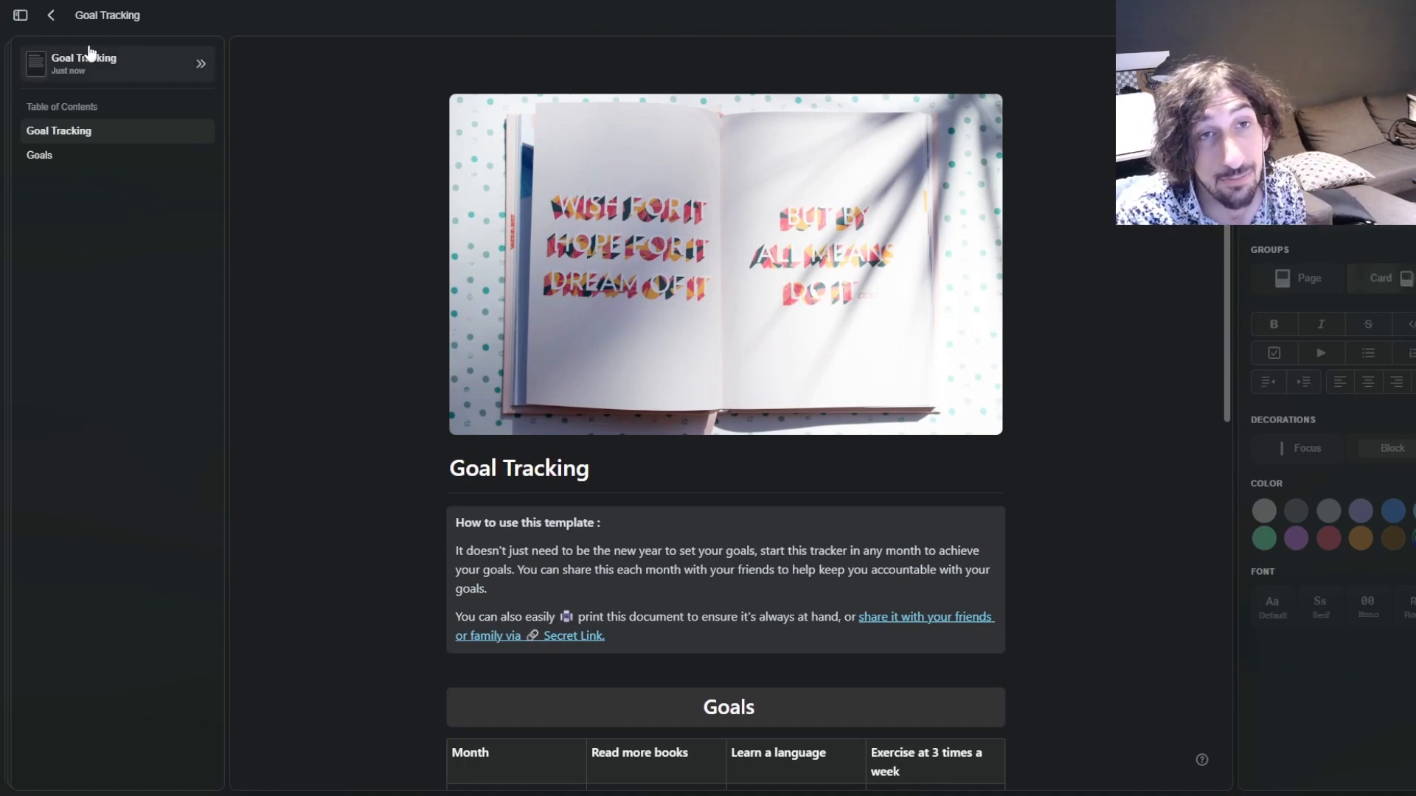
Return to the space's home page and delete the Goal Tracking document.
left_click(54, 15)
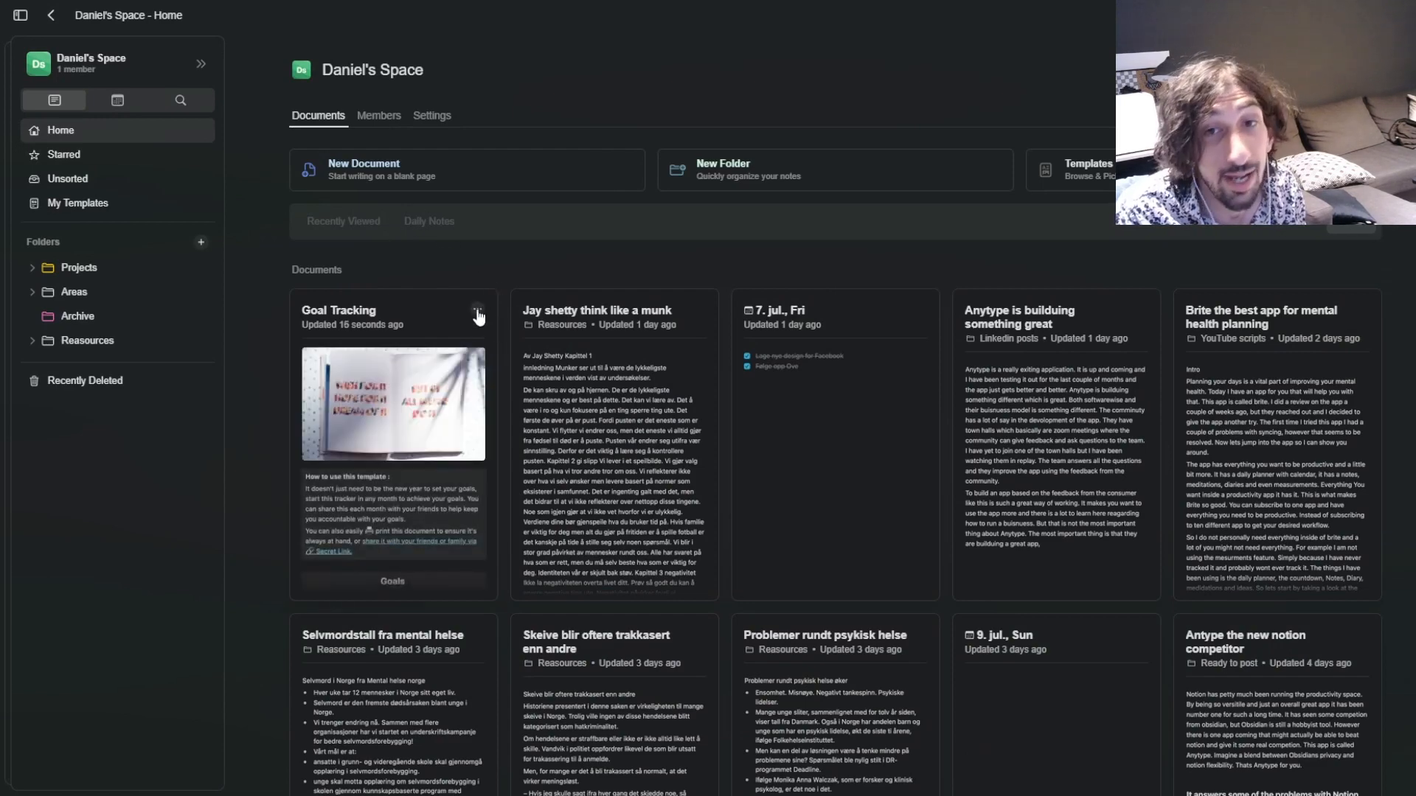
left_click(478, 317)
left_click(512, 414)
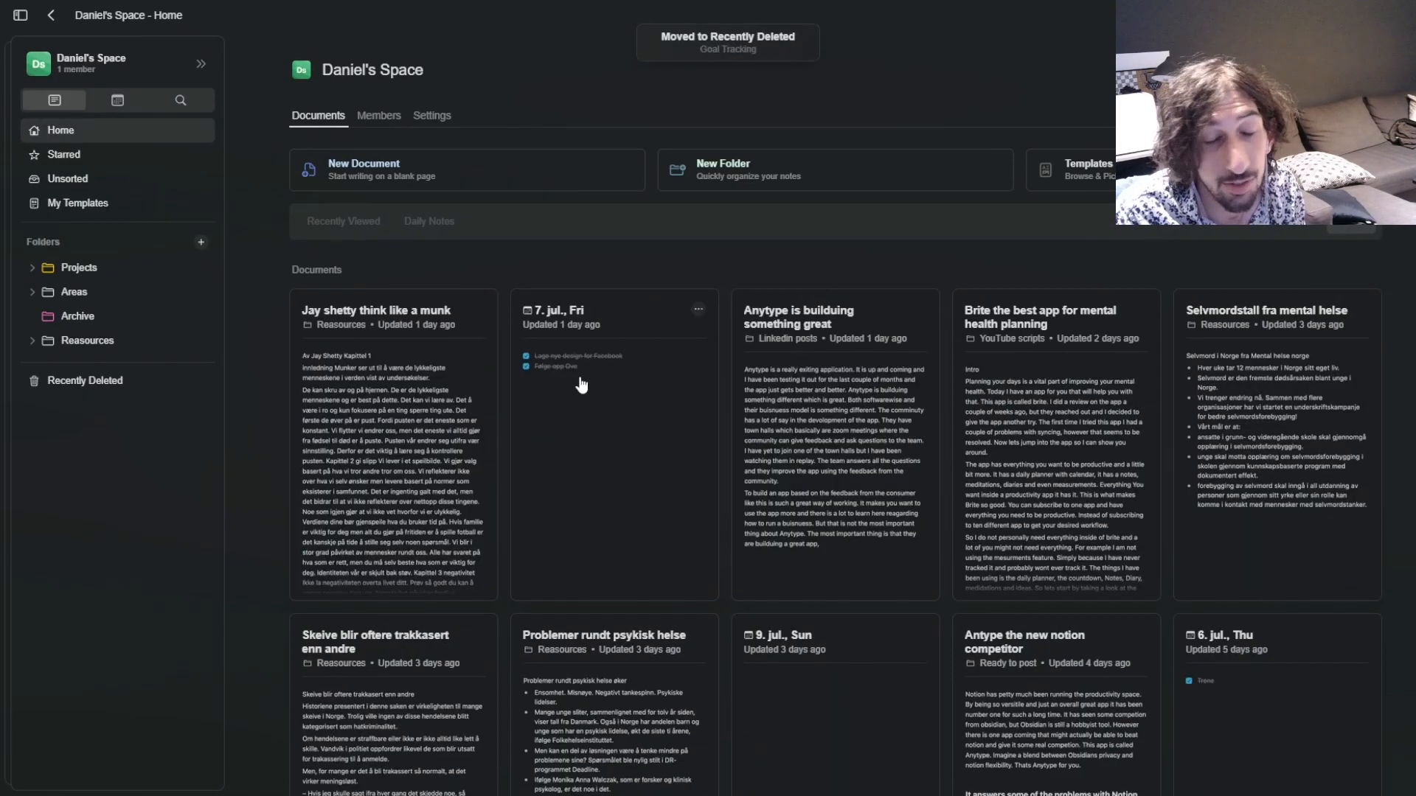